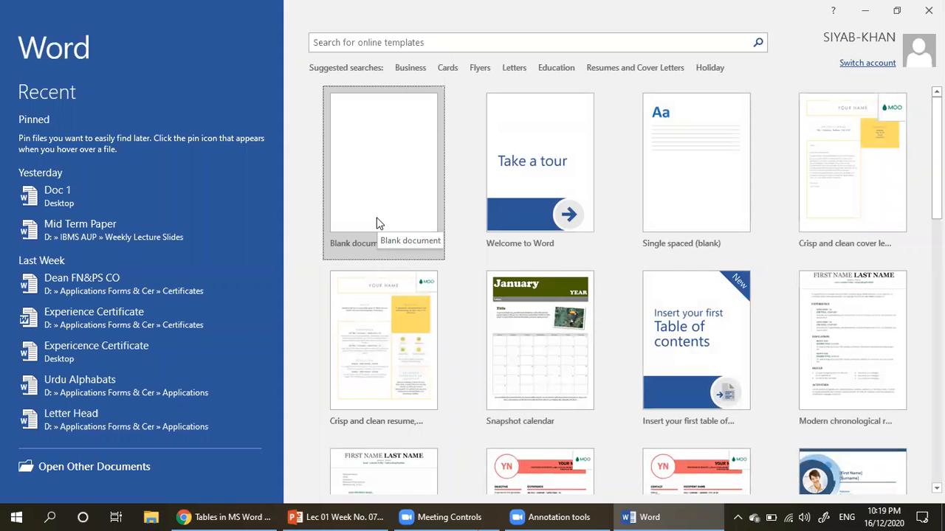
# Create a blank document and dismiss the Office updates notification
pyautogui.click(376, 223)
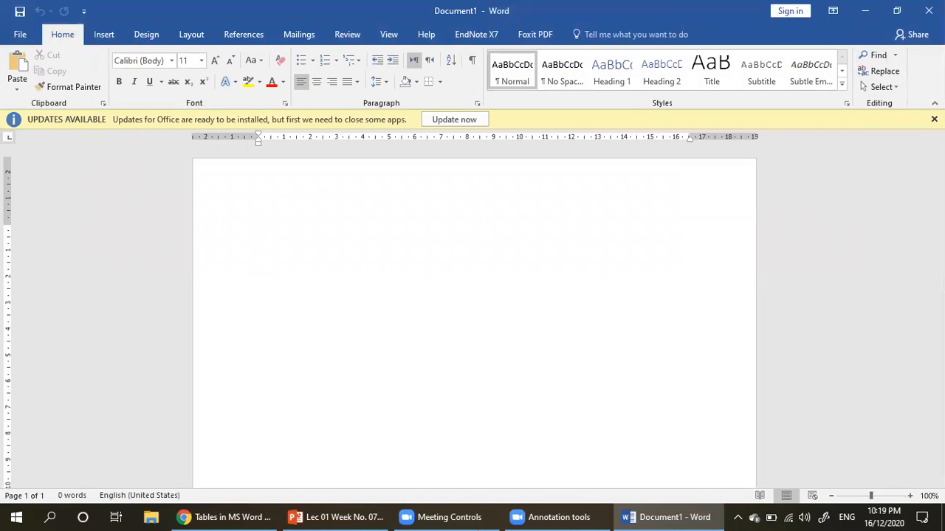
pyautogui.click(933, 119)
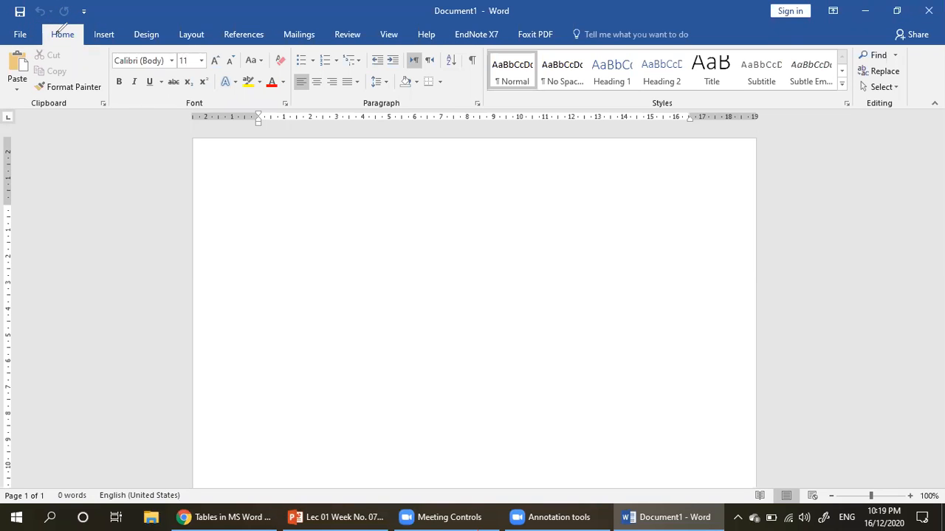
# Annotate the ribbon tab row with an underline and check marks, and circle the document title
pyautogui.moveTo(23, 41)
pyautogui.mouseDown()
pyautogui.moveTo(356, 29)
pyautogui.moveTo(747, 34)
pyautogui.mouseUp()
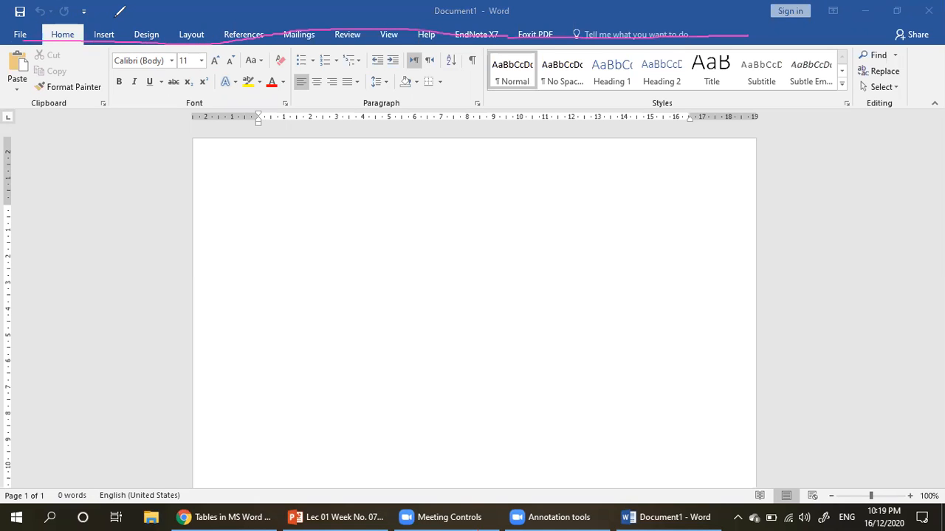
pyautogui.moveTo(117, 24); pyautogui.dragTo(143, 16)
pyautogui.moveTo(514, 14); pyautogui.dragTo(539, 2)
pyautogui.moveTo(434, 7)
pyautogui.mouseDown()
pyautogui.moveTo(439, 19)
pyautogui.moveTo(514, 18)
pyautogui.moveTo(461, 1)
pyautogui.moveTo(430, 5)
pyautogui.mouseUp()
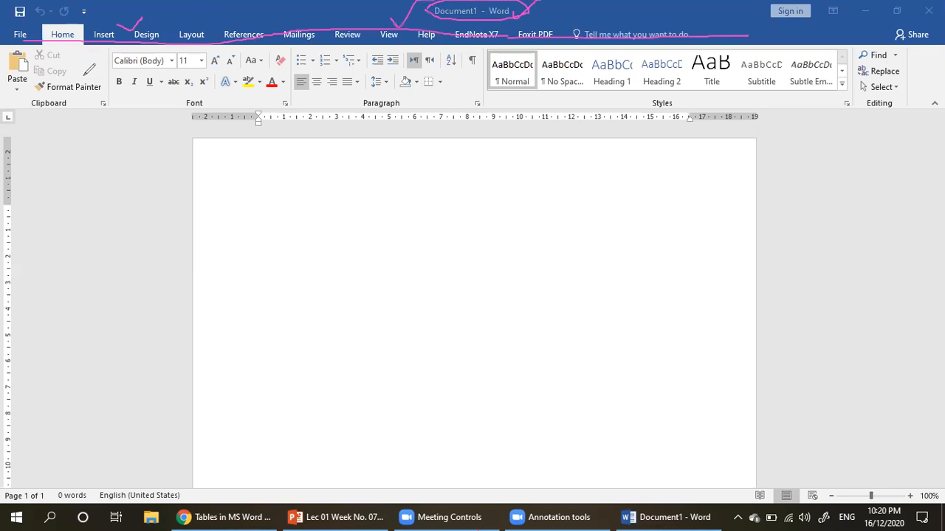
# Mark the Font, Paragraph and Styles groups with check marks and outline the ribbon area freehand
pyautogui.moveTo(130, 95); pyautogui.dragTo(183, 81)
pyautogui.moveTo(423, 91); pyautogui.dragTo(457, 86)
pyautogui.moveTo(752, 98); pyautogui.dragTo(786, 88)
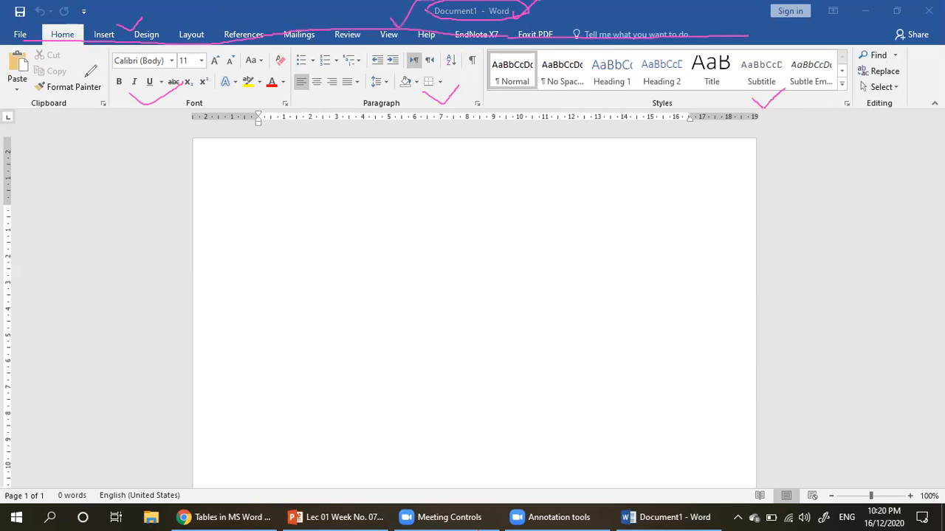
pyautogui.moveTo(8, 45)
pyautogui.mouseDown()
pyautogui.moveTo(62, 120)
pyautogui.moveTo(236, 104)
pyautogui.moveTo(316, 108)
pyautogui.mouseUp()
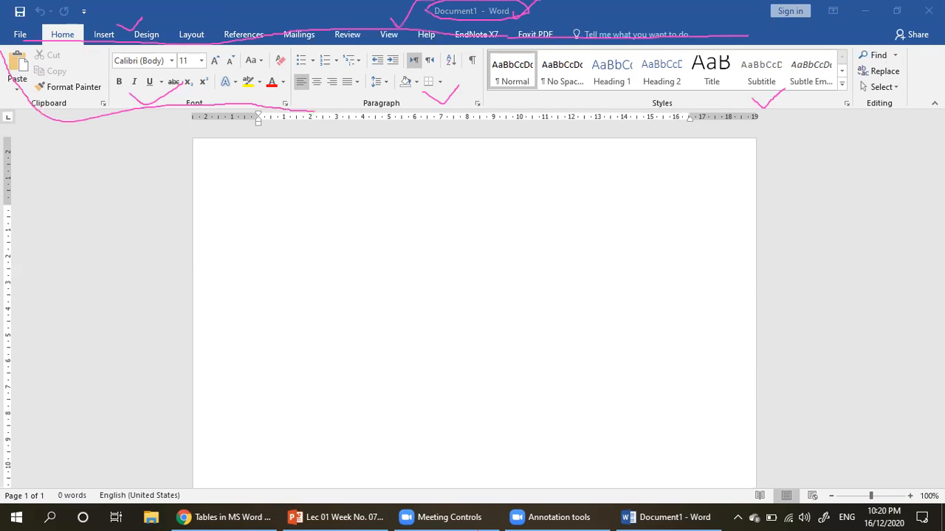
pyautogui.moveTo(933, 55); pyautogui.dragTo(662, 140)
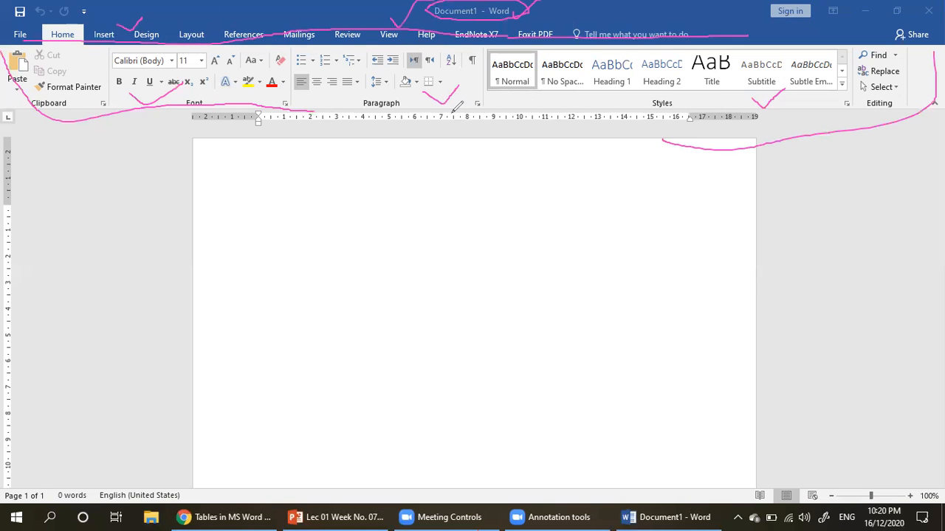
pyautogui.moveTo(321, 108)
pyautogui.mouseDown()
pyautogui.moveTo(367, 98)
pyautogui.moveTo(649, 100)
pyautogui.moveTo(710, 112)
pyautogui.moveTo(756, 103)
pyautogui.mouseUp()
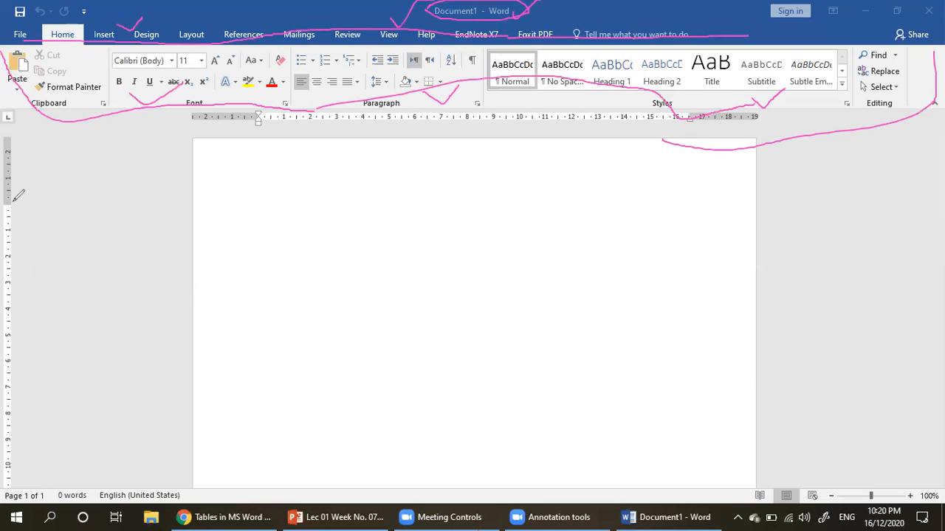
# Draw check marks at the vertical ruler and near the status bar, and handwrite "Doc" on the blank page
pyautogui.moveTo(8, 210)
pyautogui.mouseDown()
pyautogui.moveTo(15, 230)
pyautogui.moveTo(34, 178)
pyautogui.mouseUp()
pyautogui.moveTo(195, 506); pyautogui.dragTo(225, 478)
pyautogui.moveTo(314, 291)
pyautogui.mouseDown()
pyautogui.moveTo(324, 282)
pyautogui.moveTo(348, 332)
pyautogui.mouseUp()
pyautogui.moveTo(403, 260)
pyautogui.mouseDown()
pyautogui.moveTo(421, 270)
pyautogui.moveTo(428, 257)
pyautogui.mouseUp()
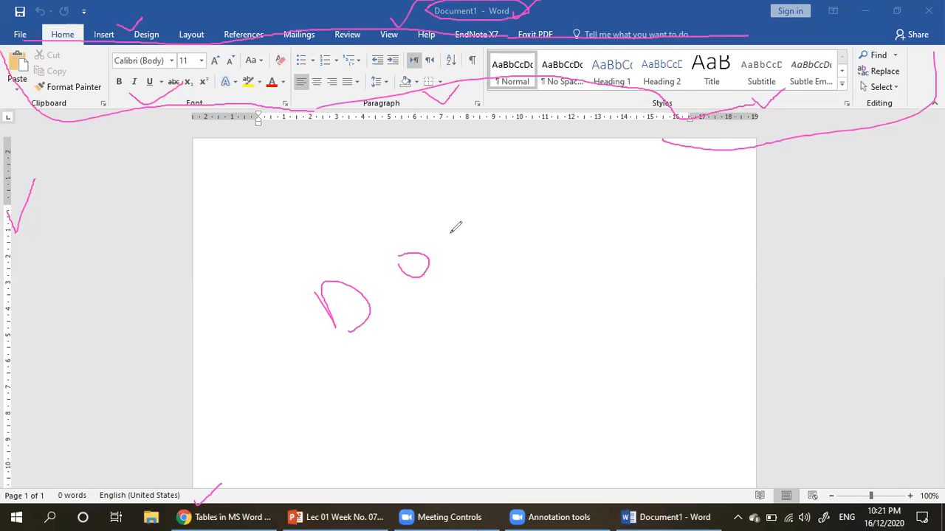
pyautogui.moveTo(433, 222)
pyautogui.mouseDown()
pyautogui.moveTo(476, 232)
pyautogui.moveTo(481, 224)
pyautogui.moveTo(435, 221)
pyautogui.mouseUp()
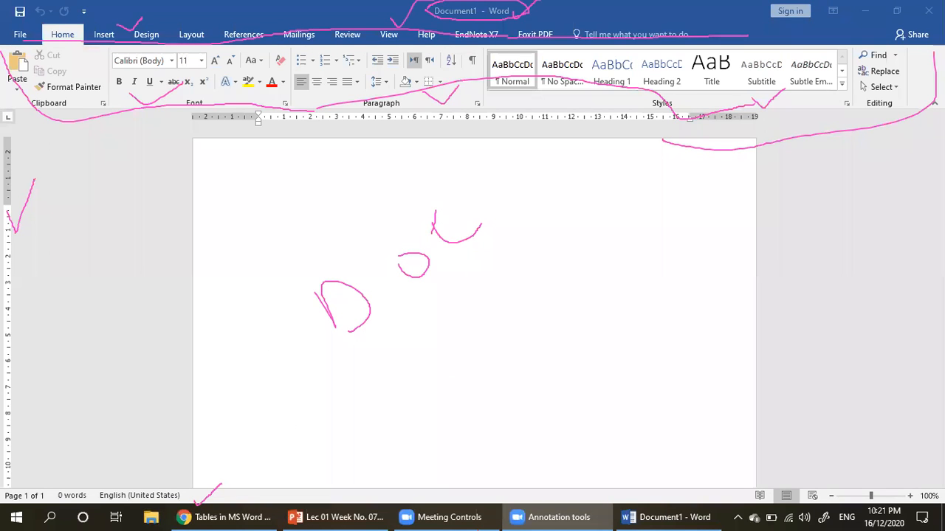
# Erase all freehand annotations from the screen
pyautogui.click(924, 186)
pyautogui.moveTo(939, 187)
pyautogui.mouseDown()
pyautogui.moveTo(939, 350)
pyautogui.moveTo(939, 187)
pyautogui.mouseUp()
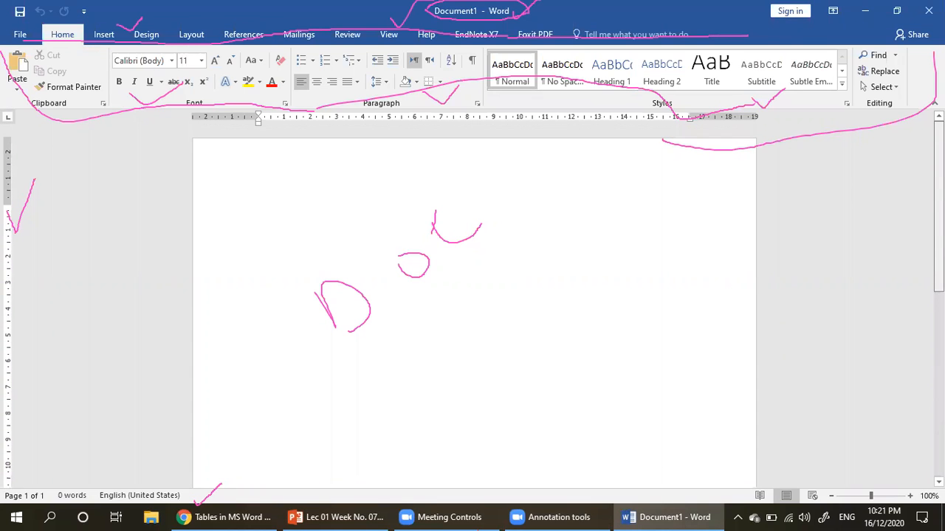
pyautogui.click(552, 441)
pyautogui.moveTo(507, 264)
pyautogui.mouseDown()
pyautogui.moveTo(308, 384)
pyautogui.moveTo(253, 434)
pyautogui.moveTo(10, 182)
pyautogui.moveTo(120, 175)
pyautogui.moveTo(127, 98)
pyautogui.moveTo(763, 221)
pyautogui.moveTo(571, 118)
pyautogui.moveTo(428, 77)
pyautogui.moveTo(95, 75)
pyautogui.moveTo(108, 23)
pyautogui.moveTo(117, 32)
pyautogui.moveTo(122, 14)
pyautogui.moveTo(115, 78)
pyautogui.moveTo(472, 93)
pyautogui.moveTo(808, 127)
pyautogui.moveTo(772, 64)
pyautogui.mouseUp()
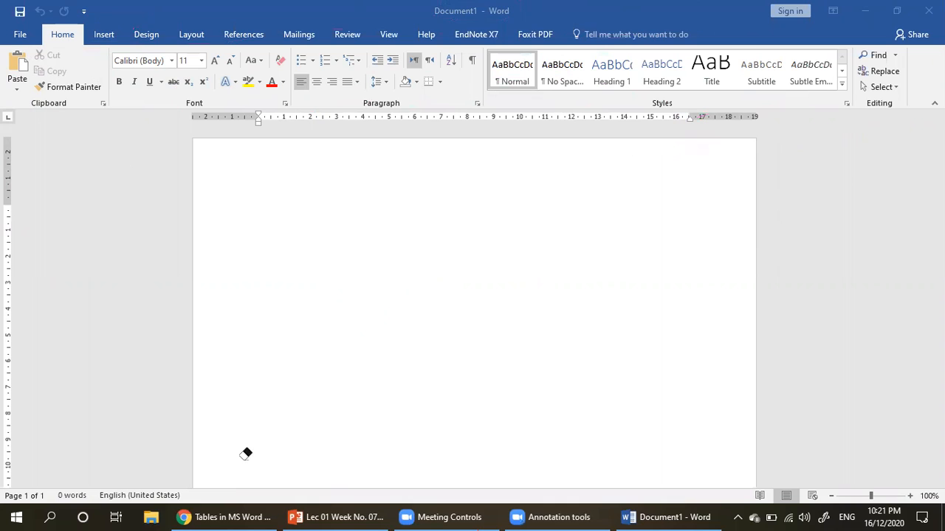
pyautogui.click(247, 453)
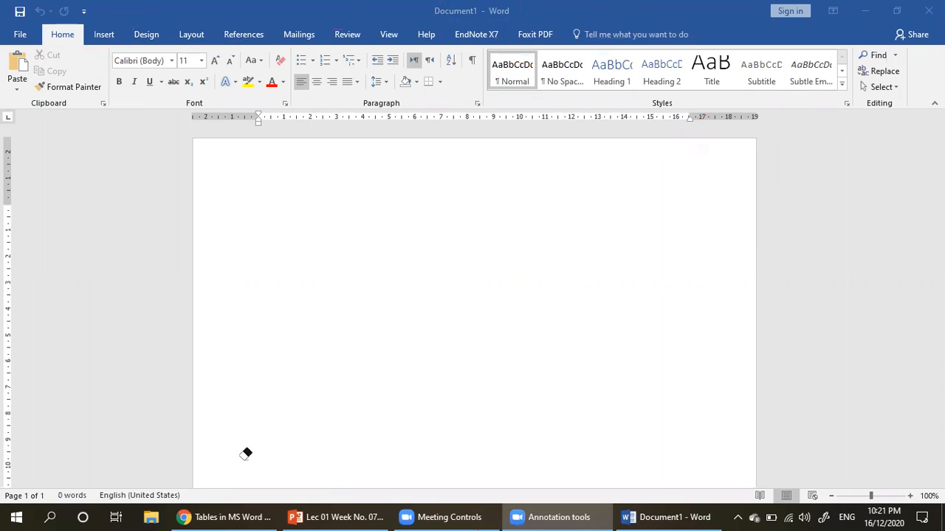
# Create another new document from the Blank document template
pyautogui.click(24, 38)
pyautogui.click(25, 37)
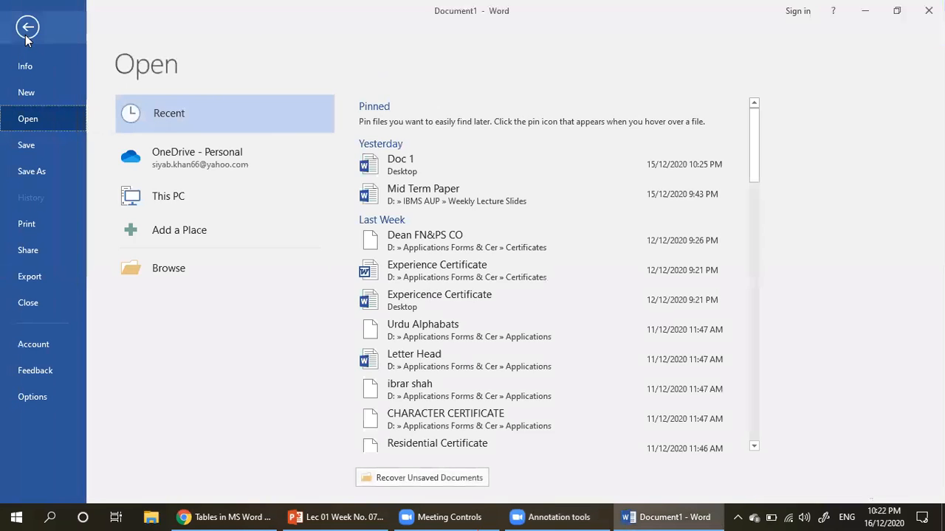
pyautogui.click(36, 89)
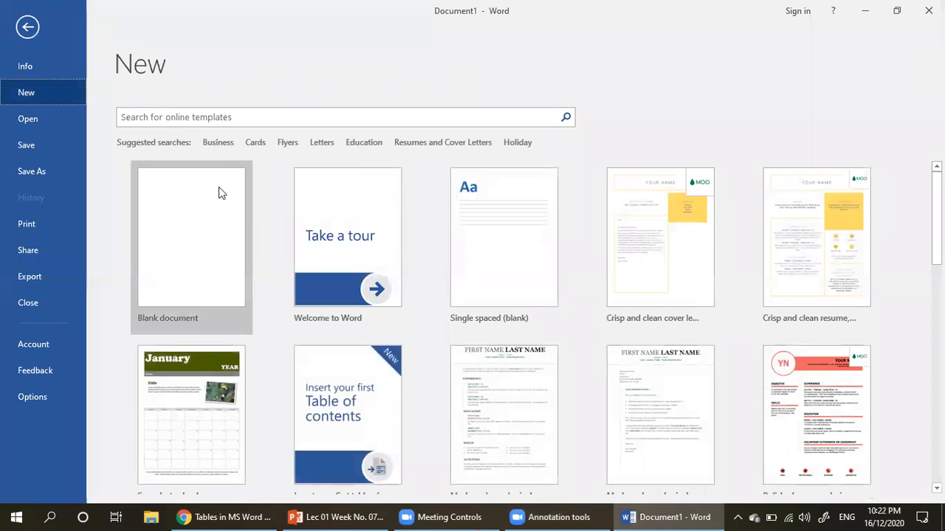
pyautogui.scroll(-1, 205, 282)
pyautogui.scroll(1, 205, 282)
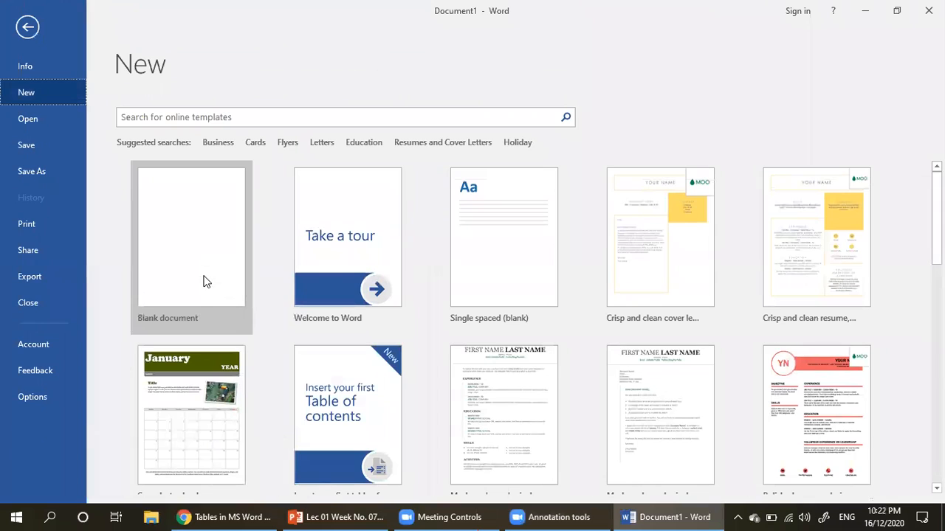
pyautogui.click(167, 243)
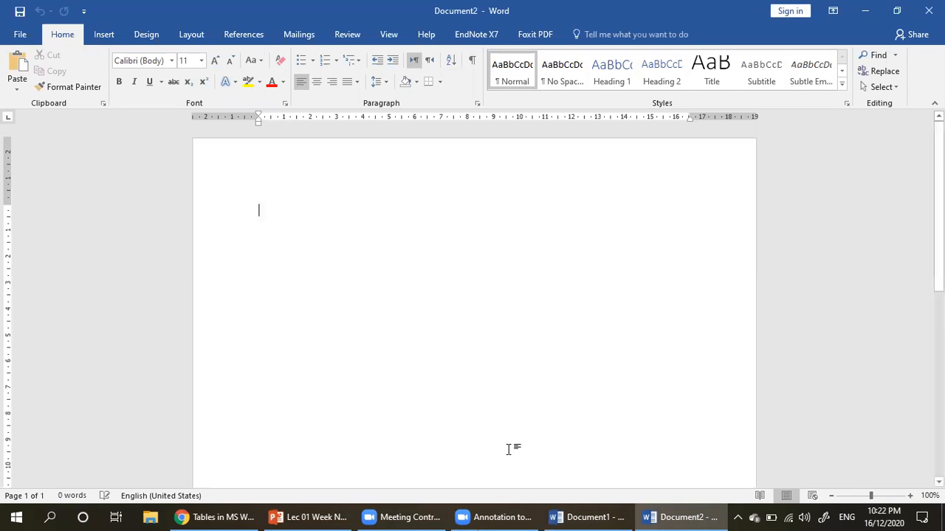
# Open the existing document Doc 1 from the Desktop folder and look through its pages
pyautogui.click(20, 34)
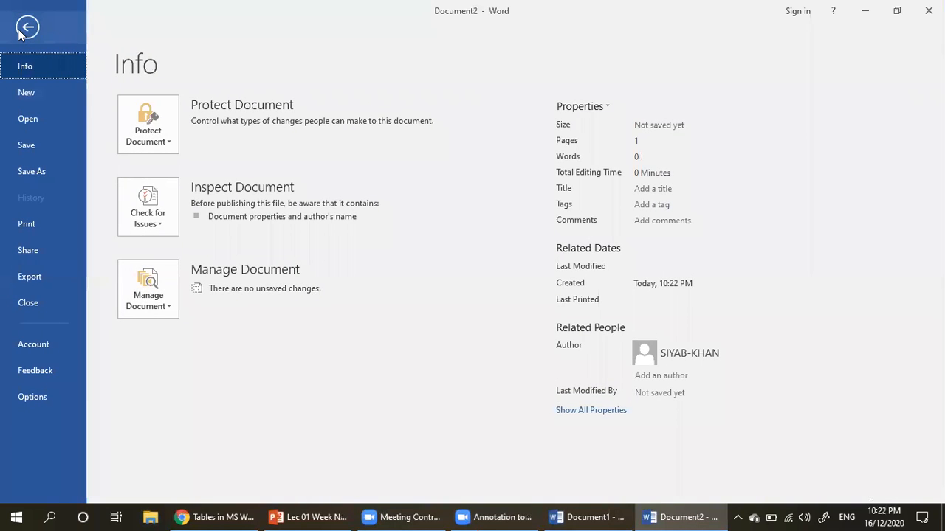
pyautogui.click(20, 33)
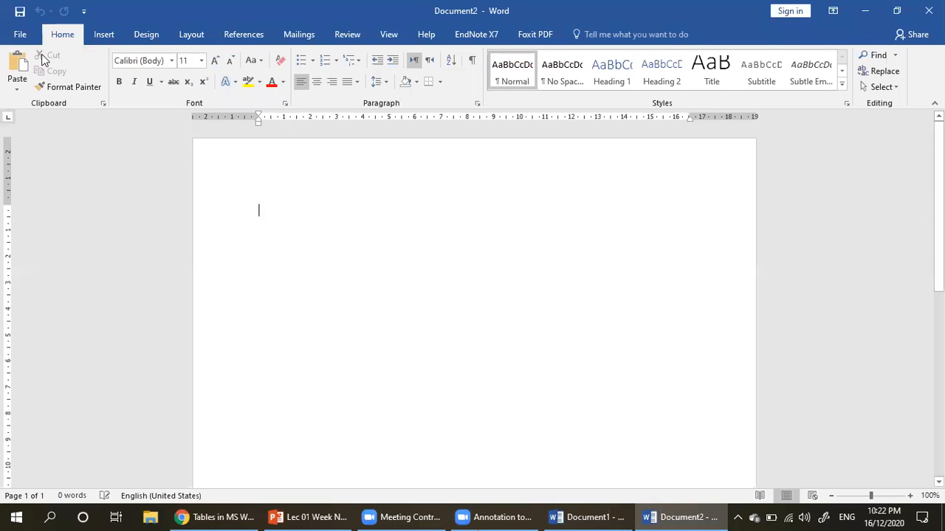
pyautogui.click(17, 37)
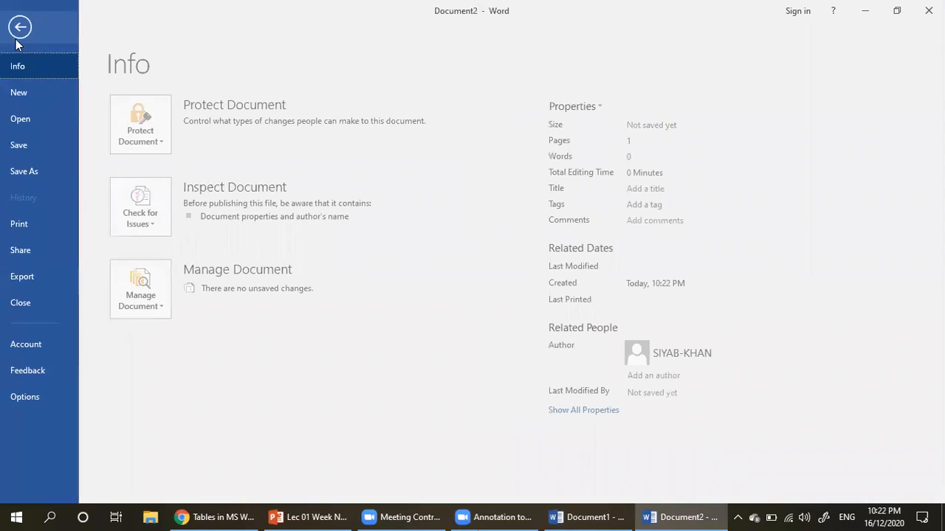
pyautogui.click(39, 113)
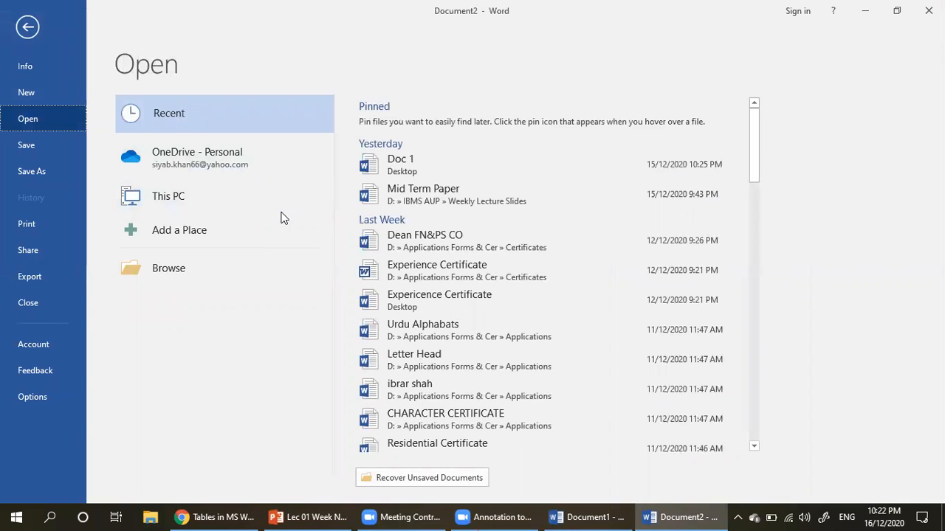
pyautogui.click(178, 273)
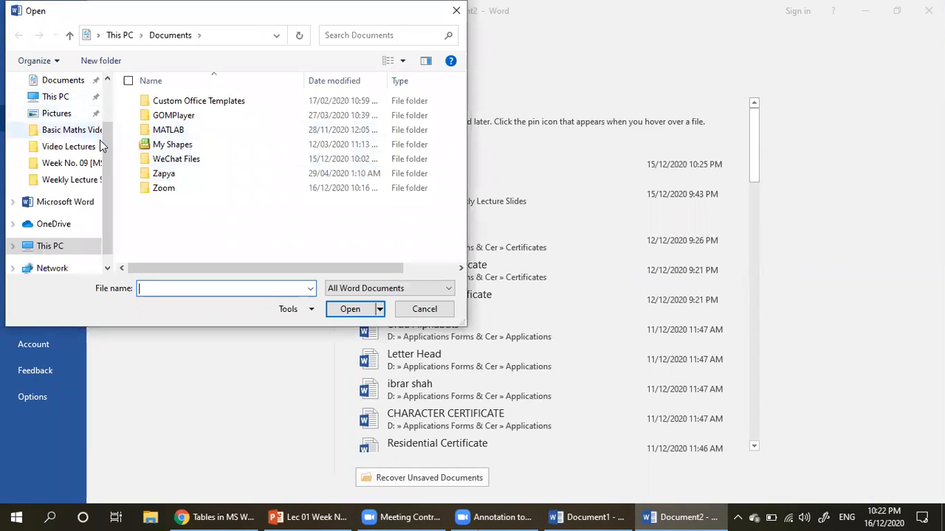
pyautogui.moveTo(104, 142); pyautogui.dragTo(103, 72)
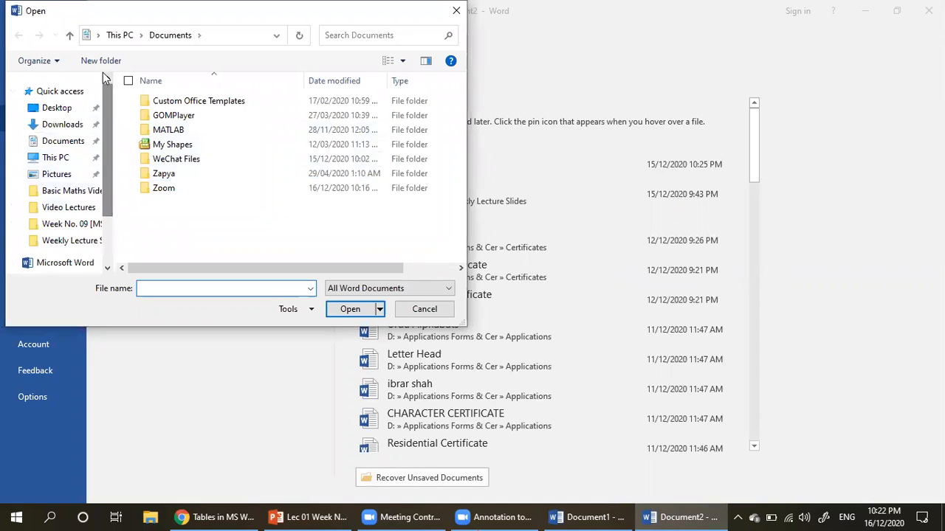
pyautogui.click(57, 107)
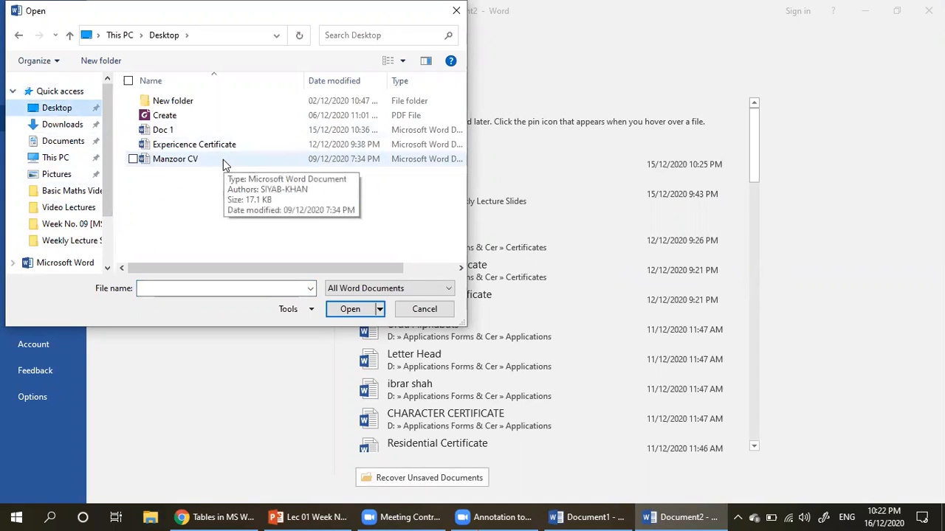
pyautogui.doubleClick(189, 130)
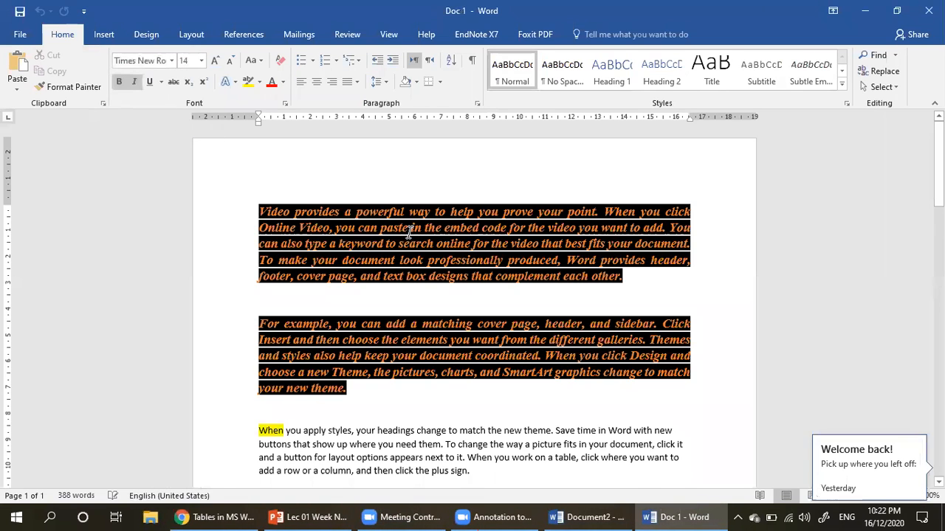
pyautogui.scroll(-15, 410, 232)
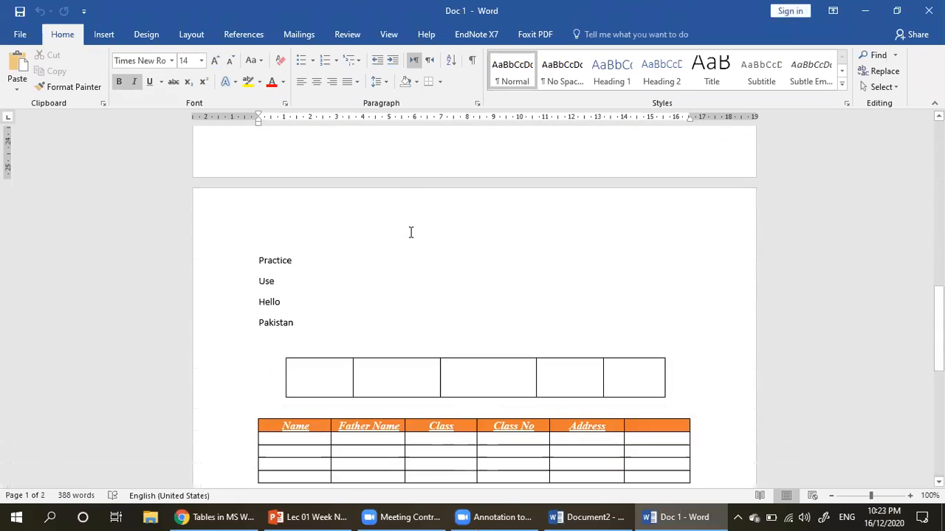
pyautogui.scroll(-10, 411, 233)
# Switch to Document2 and generate four paragraphs of four-sentence sample text with =rand(4,4)
pyautogui.click(669, 515)
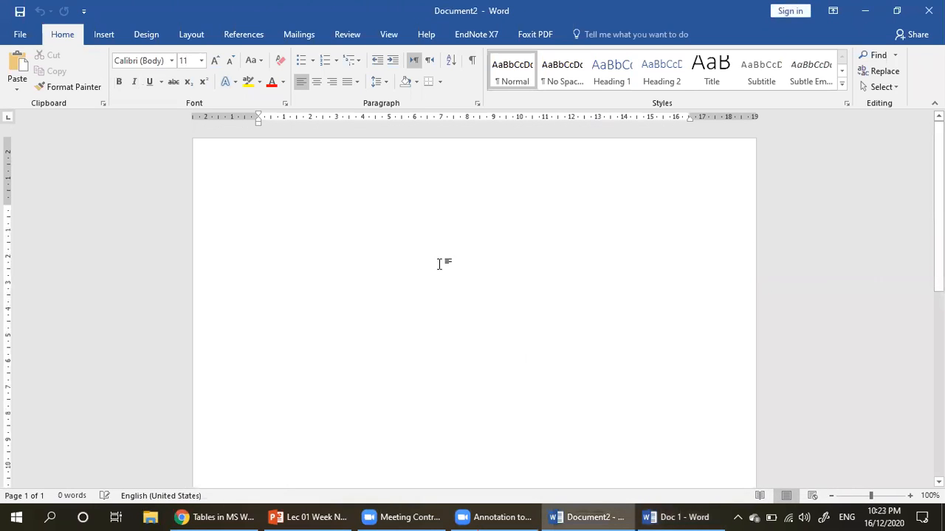
pyautogui.scroll(-5, 432, 253)
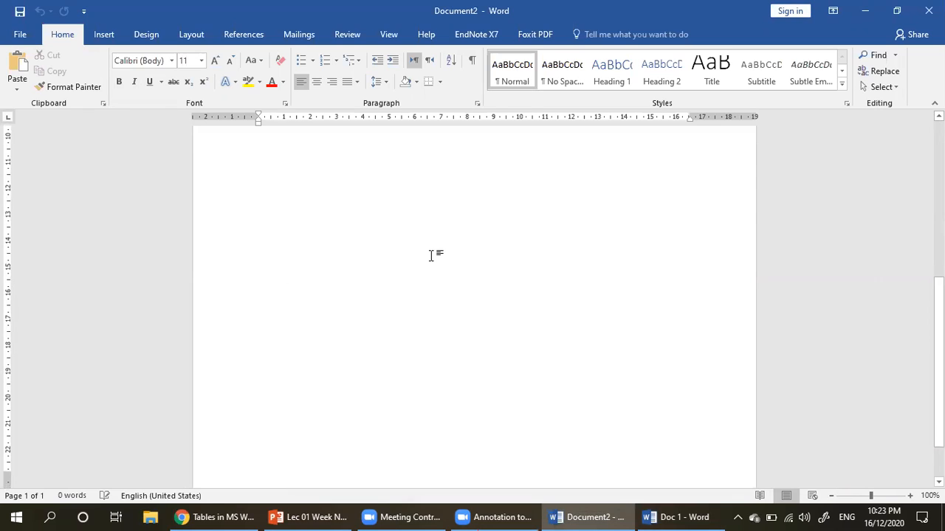
pyautogui.write('=ra')
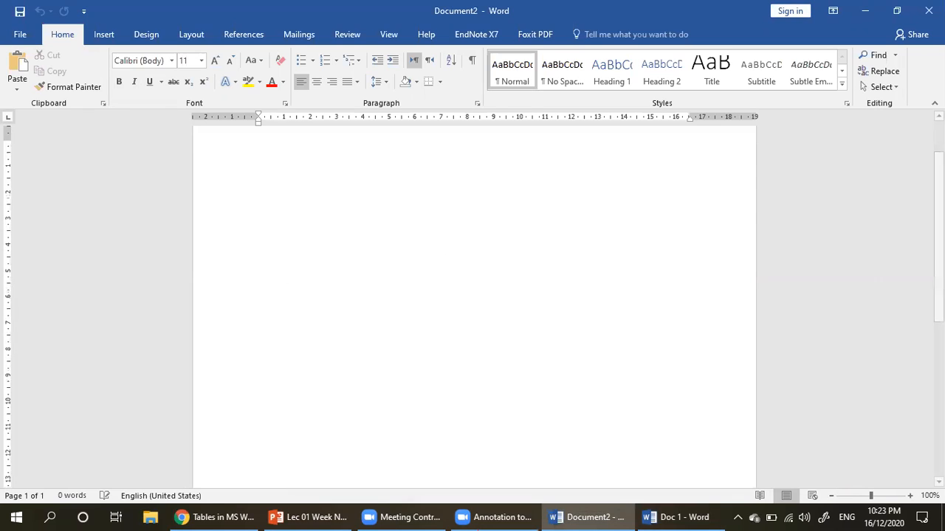
pyautogui.write('nd')
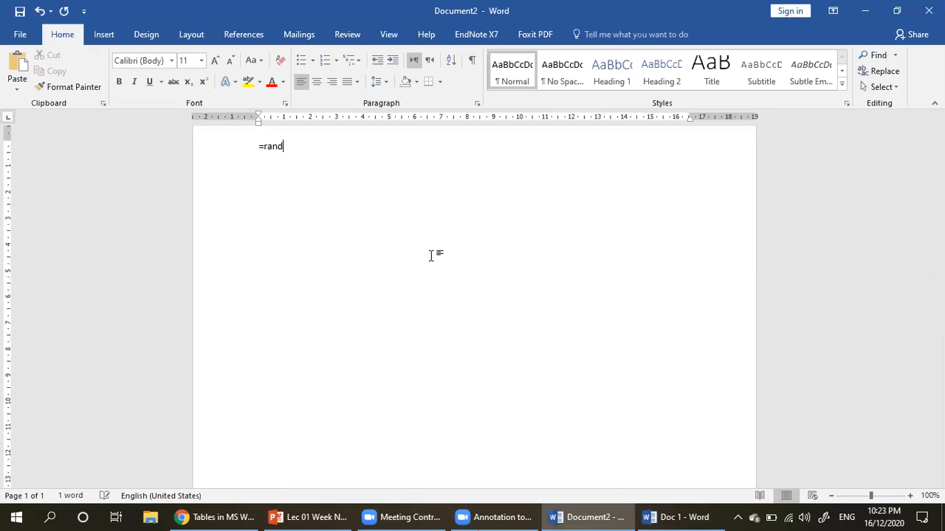
pyautogui.write('()4,4')
pyautogui.press('Return')
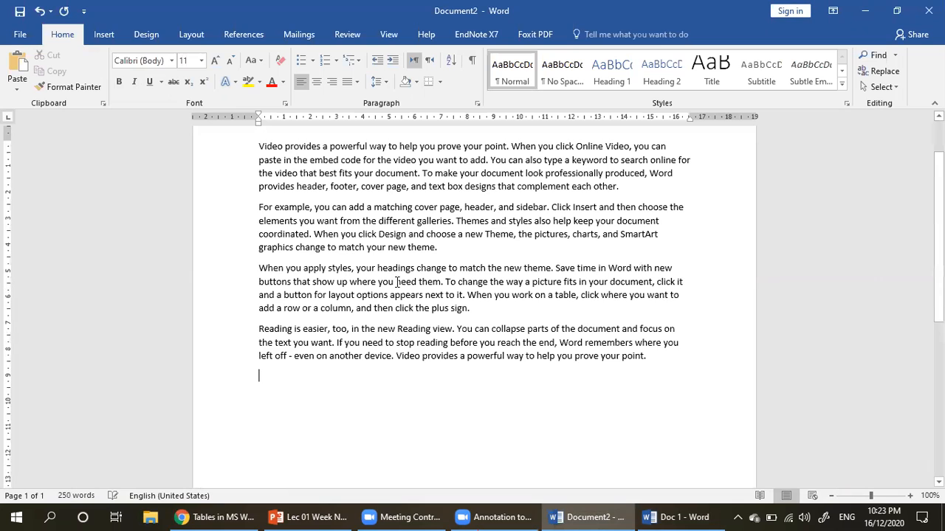
pyautogui.scroll(2, 397, 283)
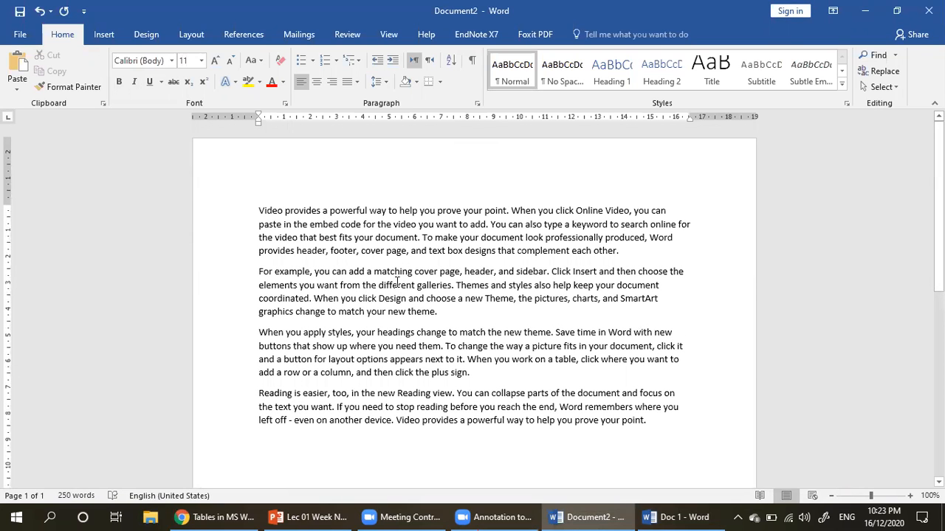
# Save Document2 to the Desktop folder as a Word document named Doc 2
pyautogui.click(20, 36)
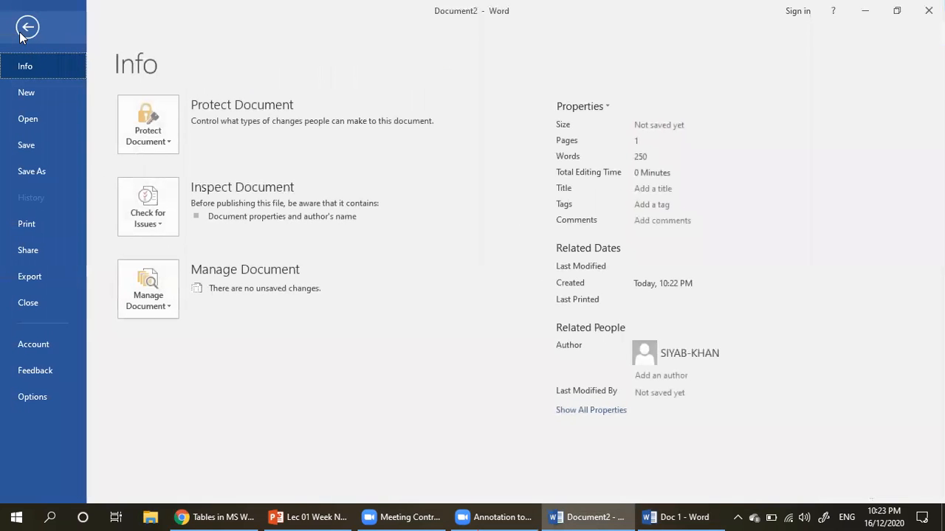
pyautogui.click(44, 151)
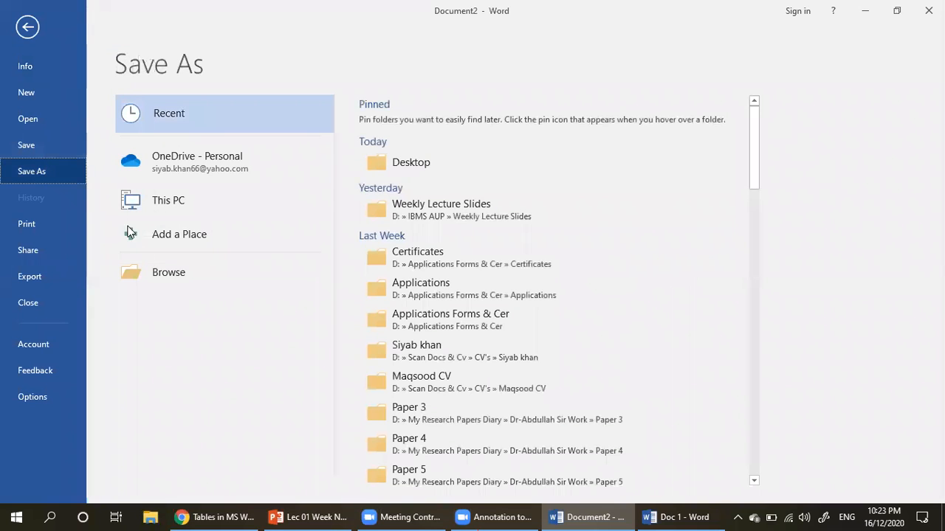
pyautogui.click(173, 281)
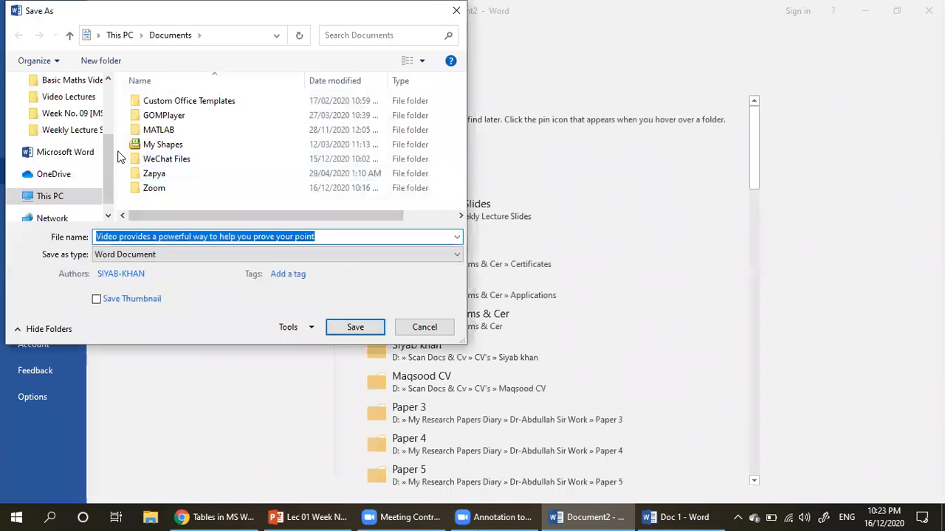
pyautogui.moveTo(109, 156); pyautogui.dragTo(111, 90)
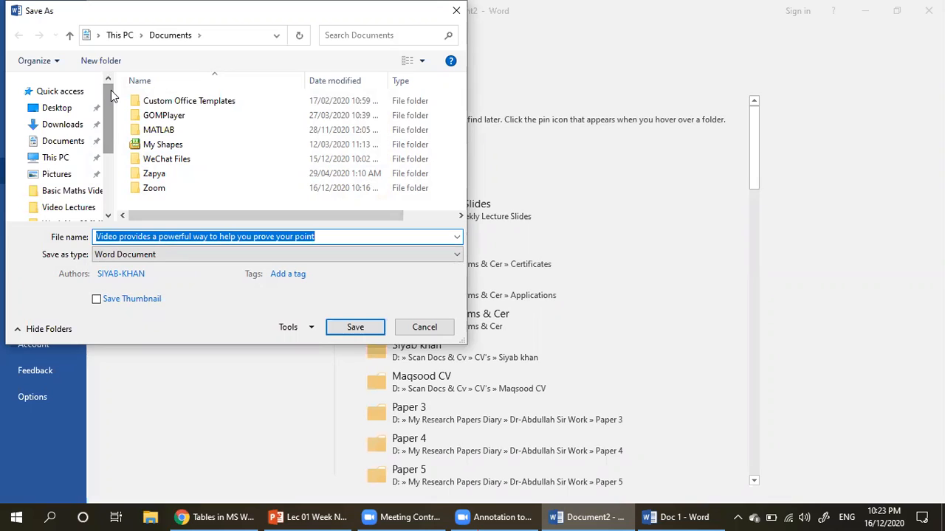
pyautogui.click(72, 107)
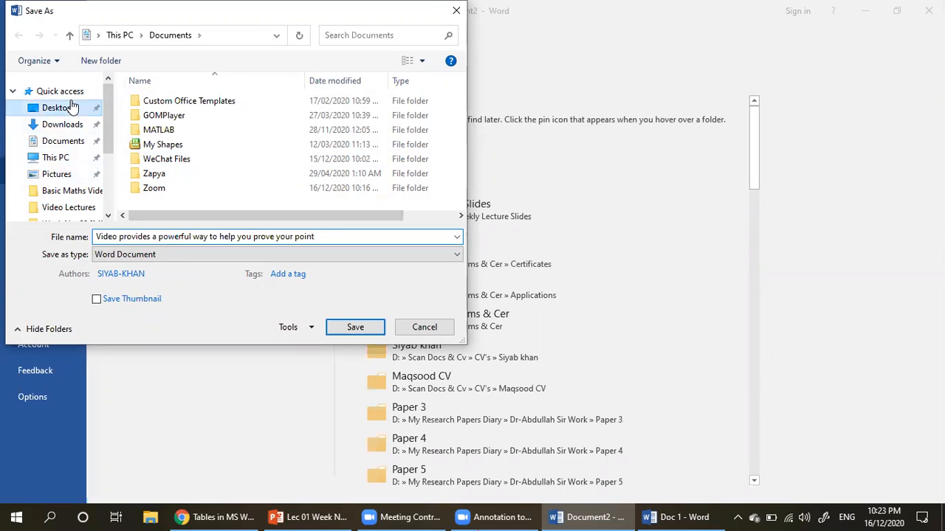
pyautogui.click(338, 237)
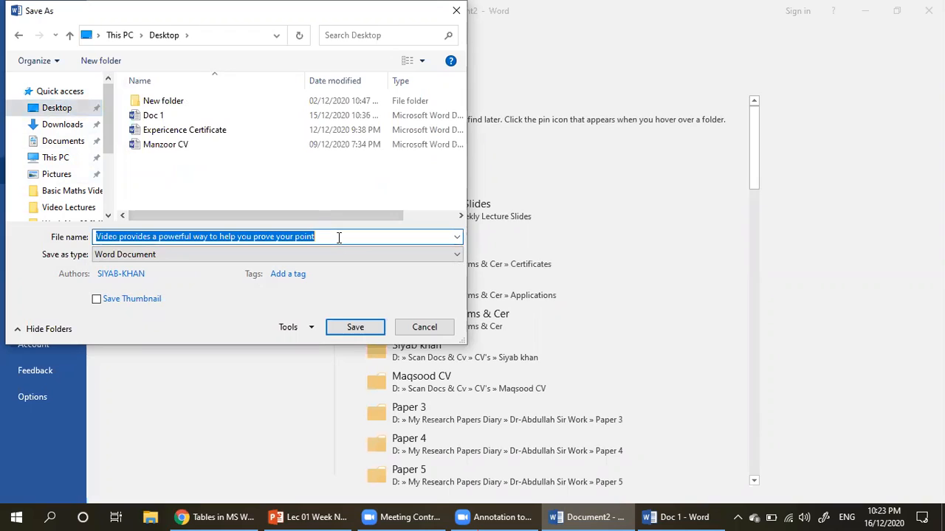
pyautogui.write('Do')
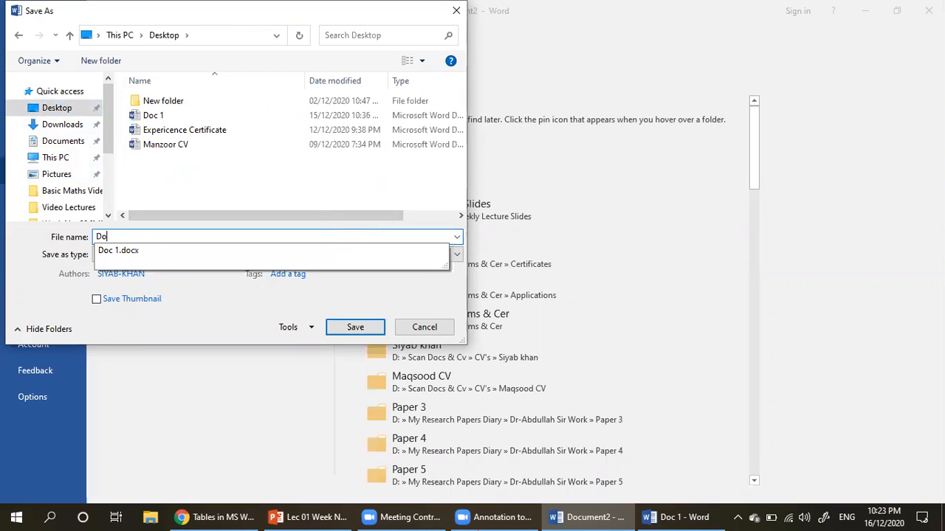
pyautogui.write('c 2')
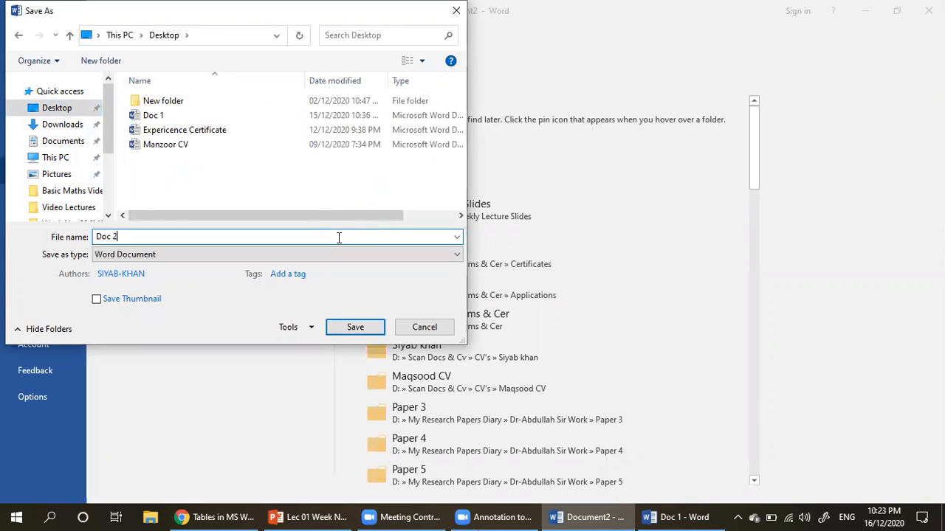
pyautogui.click(361, 329)
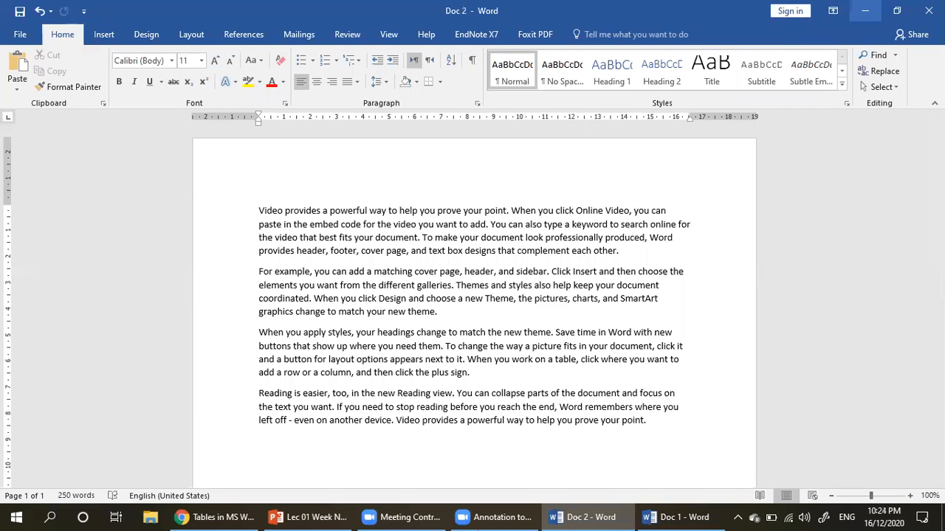
# Close Doc 2 and reopen it from its file on the desktop
pyautogui.click(929, 10)
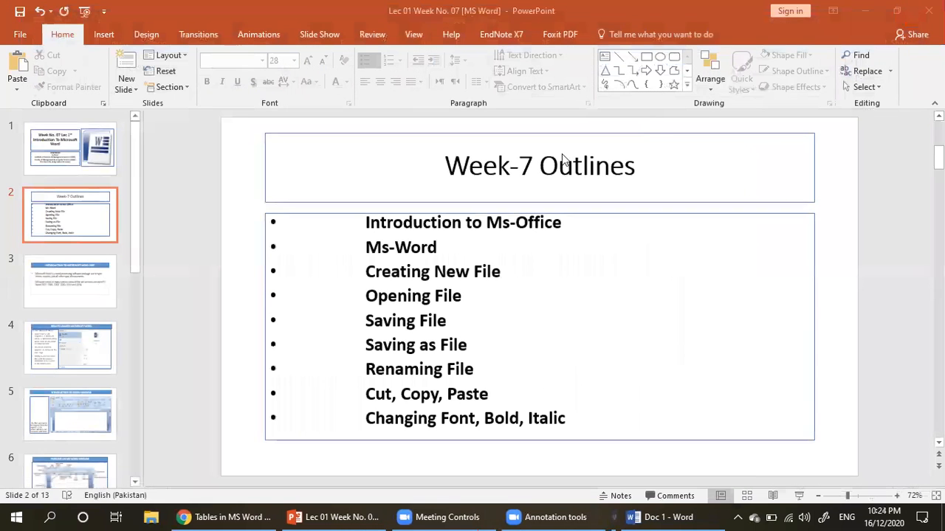
pyautogui.press('super+d')
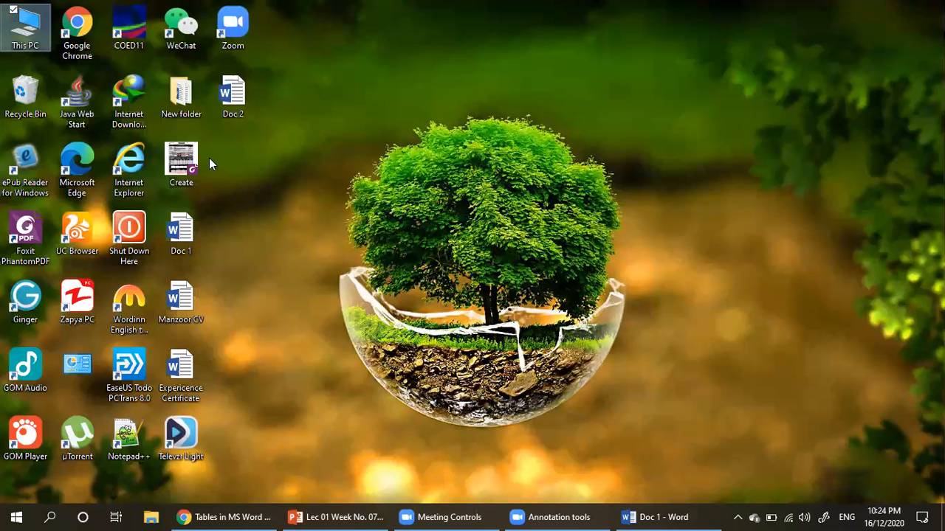
pyautogui.doubleClick(243, 105)
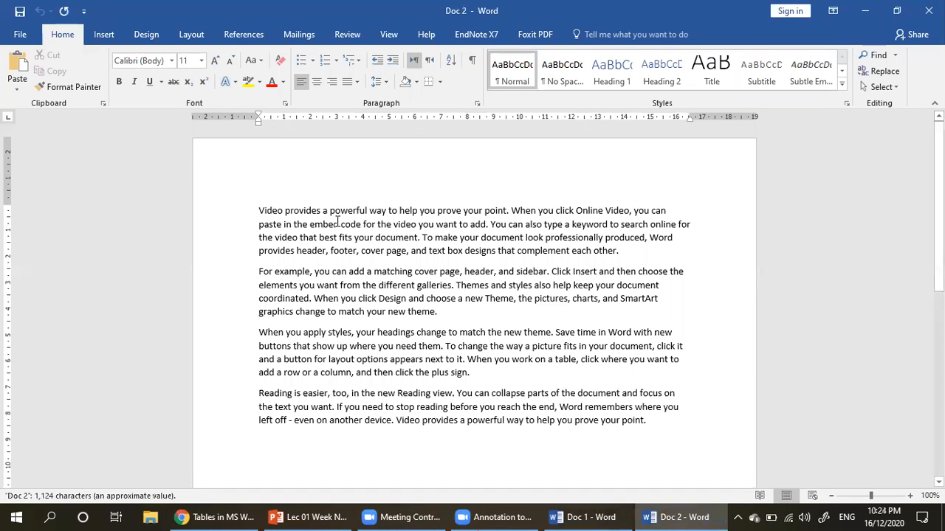
pyautogui.scroll(-3, 337, 221)
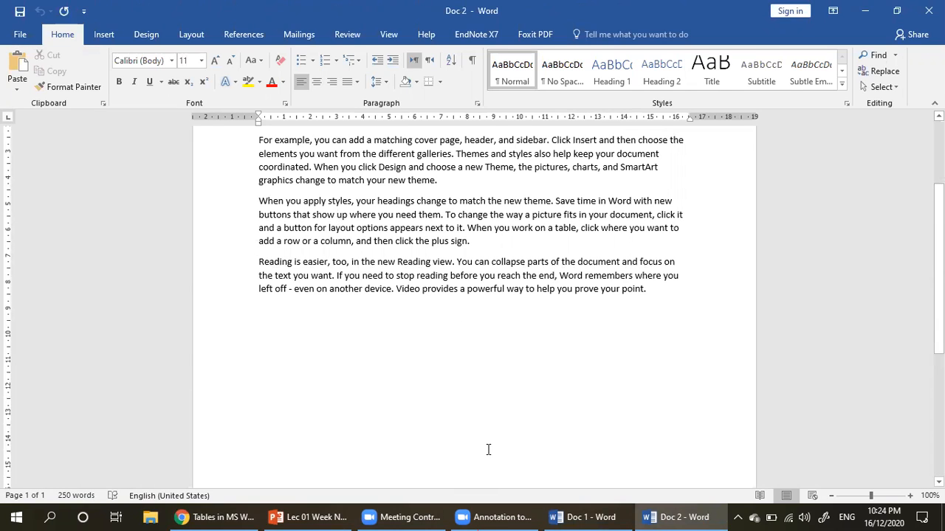
# Check the Week-7 Outlines slide in PowerPoint and return to Doc 2 in Word
pyautogui.click(323, 516)
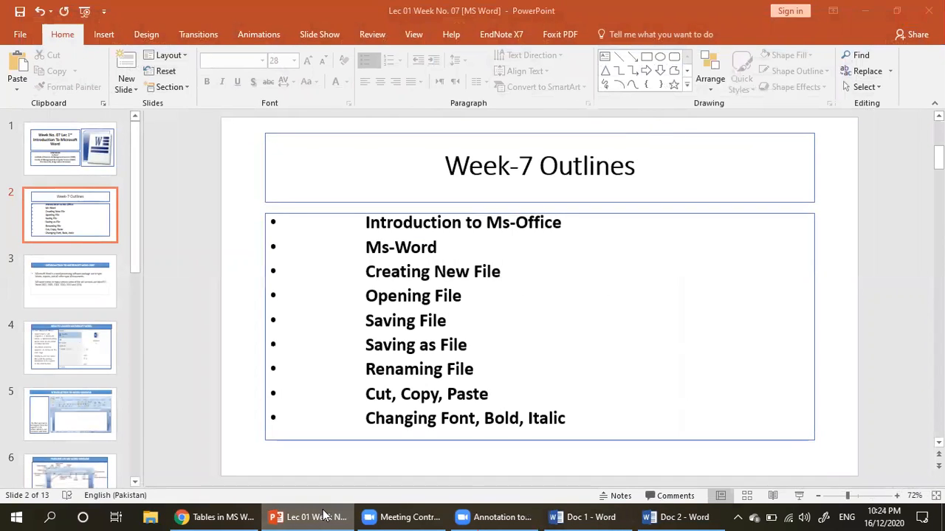
pyautogui.click(324, 516)
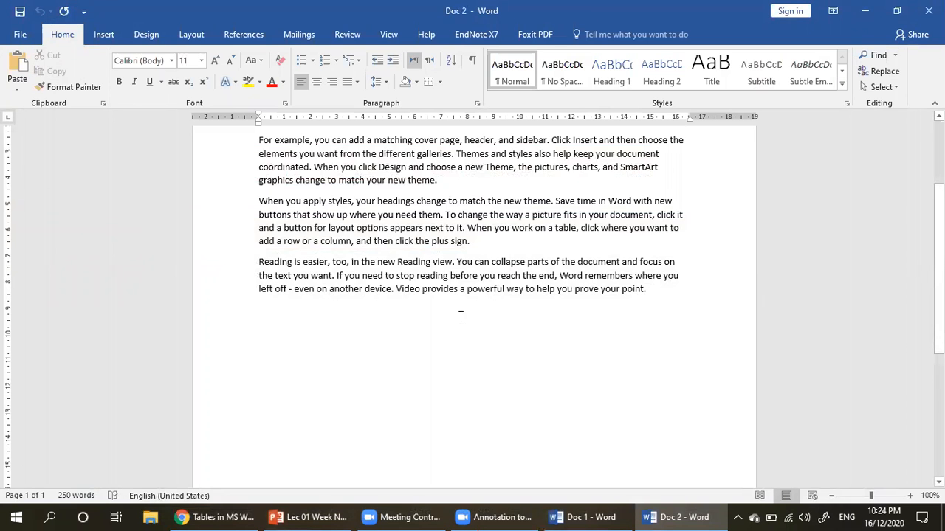
pyautogui.scroll(-3, 461, 317)
# Add a new paragraph reading "Save as" below the last paragraph of Doc 2
pyautogui.click(642, 187)
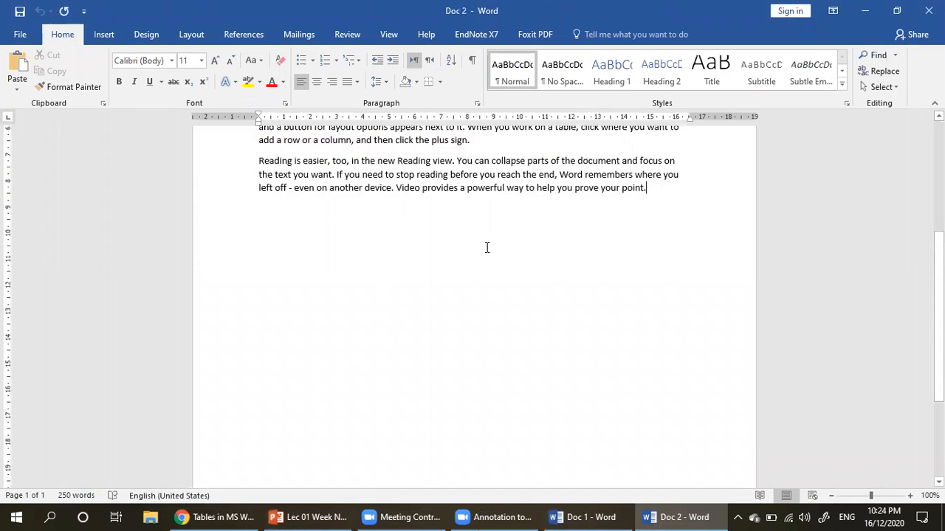
pyautogui.scroll(6, 486, 247)
pyautogui.scroll(-2, 486, 247)
pyautogui.scroll(2, 486, 247)
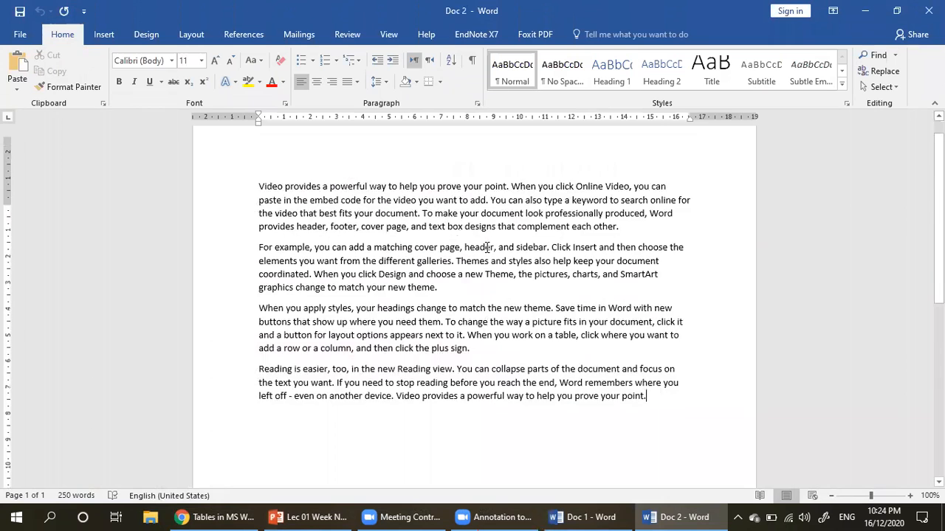
pyautogui.scroll(-5, 486, 247)
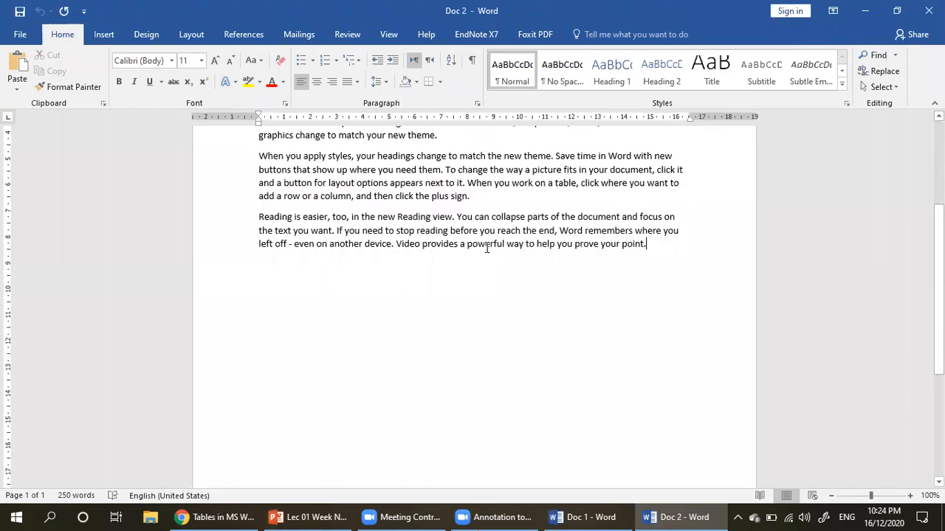
pyautogui.scroll(1, 487, 247)
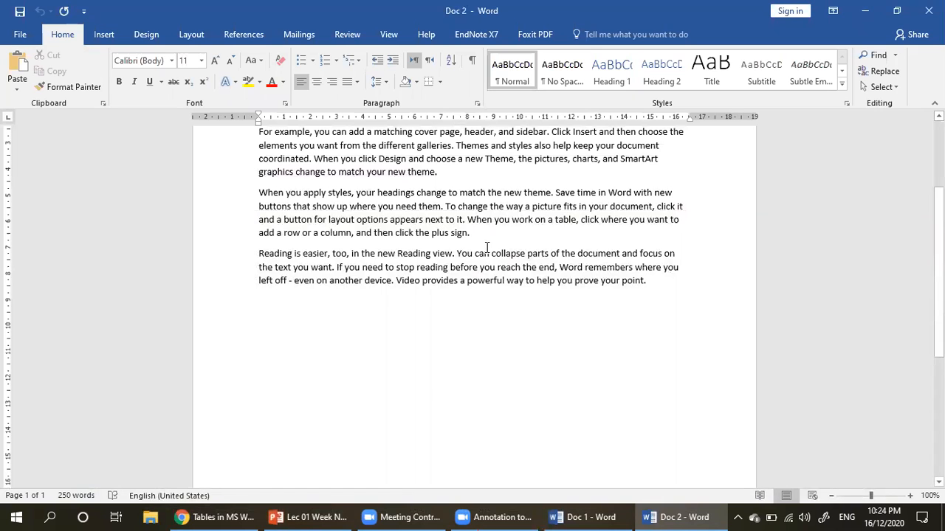
pyautogui.scroll(4, 486, 247)
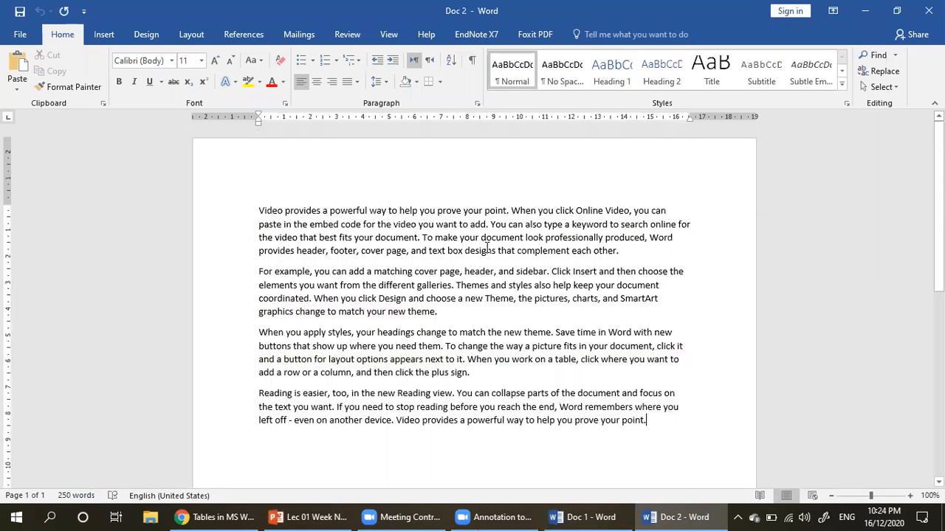
pyautogui.scroll(-1, 487, 247)
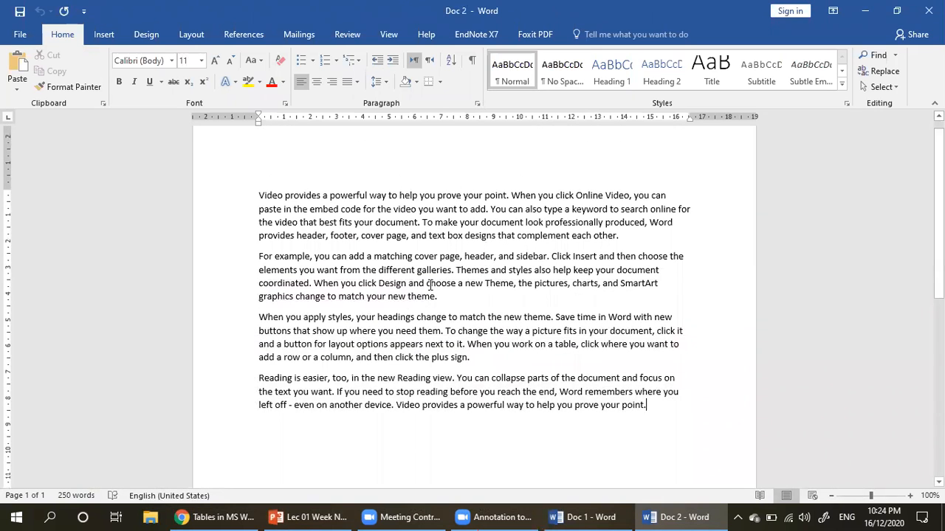
pyautogui.scroll(-2, 430, 285)
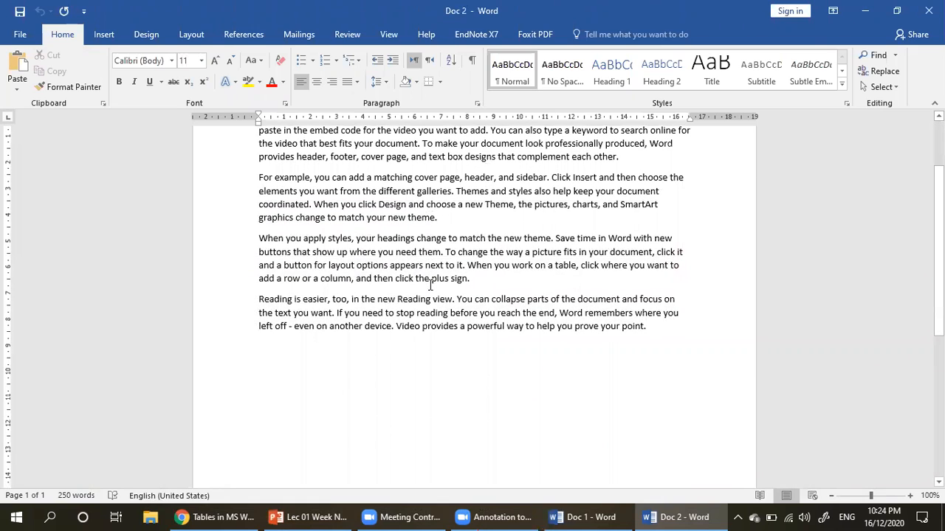
pyautogui.press('Return')
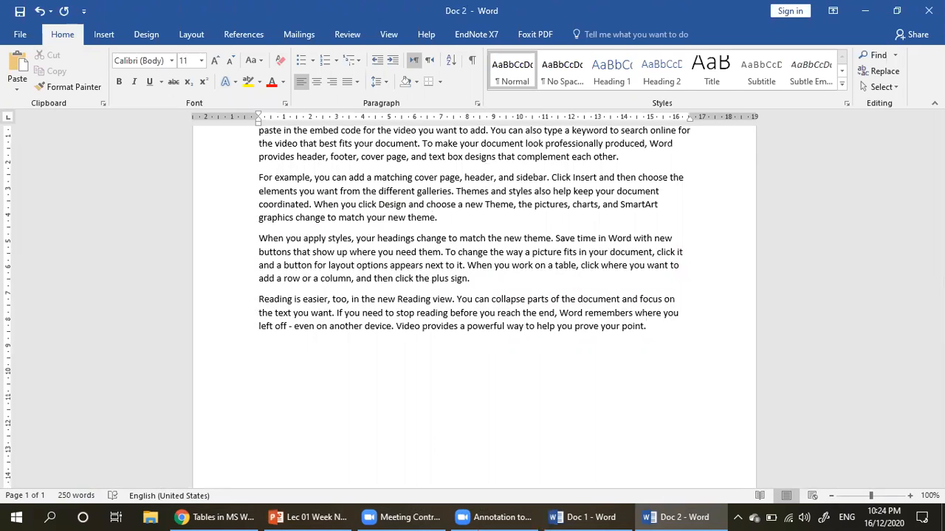
pyautogui.write('Save as')
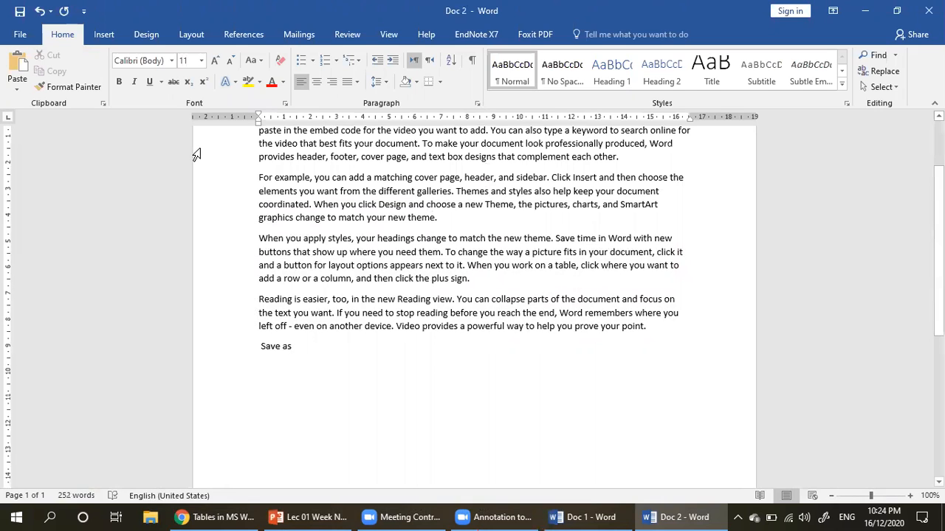
# Save a copy of the edited document to the Desktop folder under the name Doc 3
pyautogui.click(22, 38)
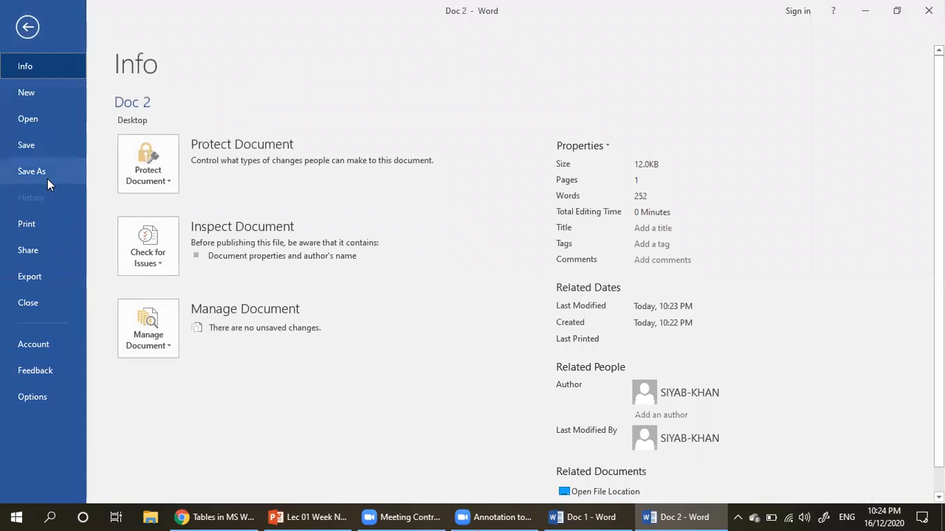
pyautogui.click(47, 179)
pyautogui.click(212, 276)
pyautogui.click(153, 236)
pyautogui.press('BackSpace')
pyautogui.write('3')
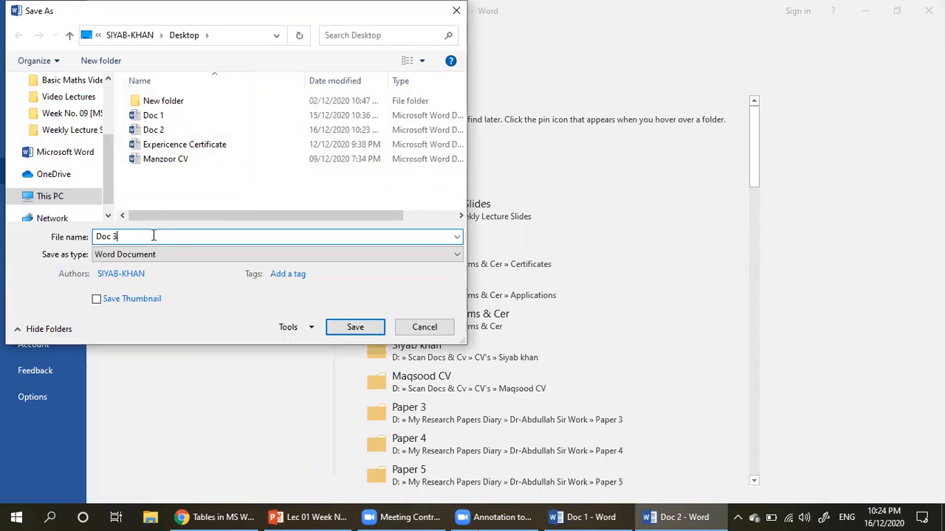
pyautogui.click(346, 331)
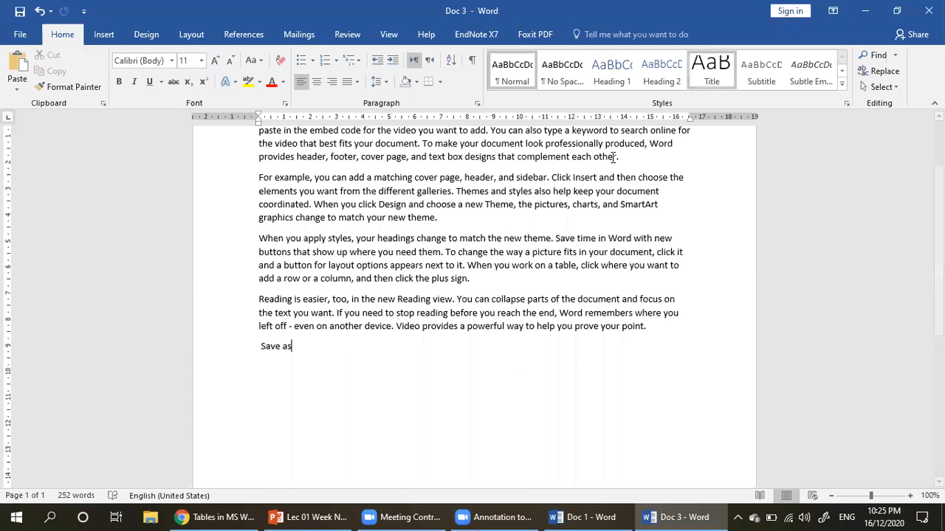
# Close Doc 3 and reopen it from its file on the desktop
pyautogui.click(928, 10)
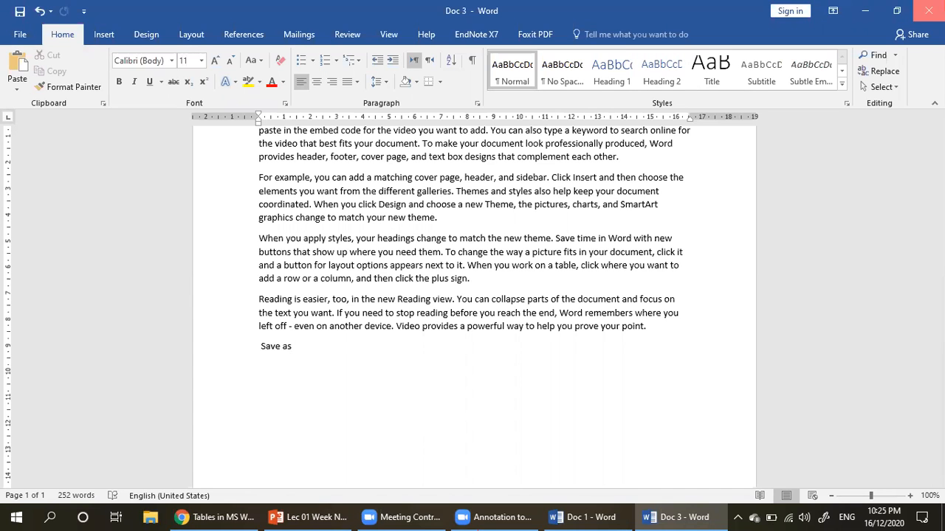
pyautogui.scroll(-5, 395, 285)
pyautogui.click(685, 517)
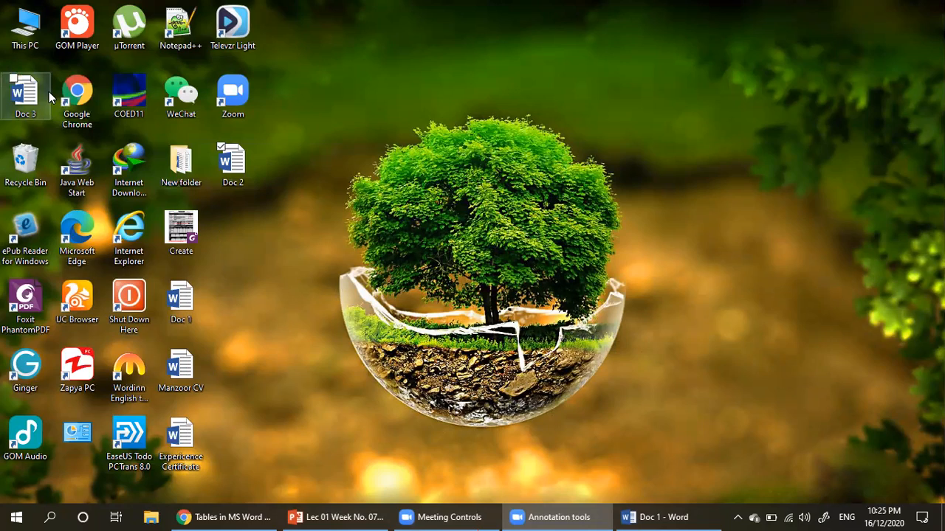
pyautogui.click(25, 92)
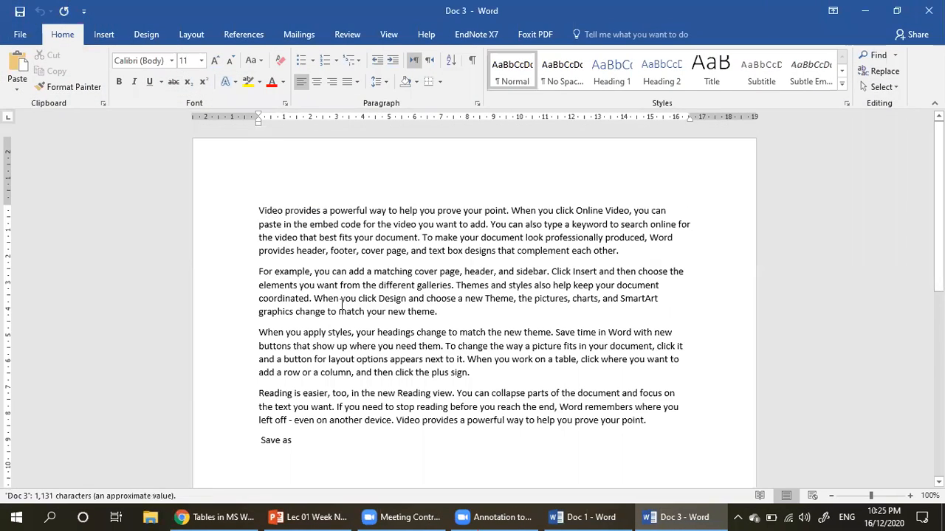
# Find the added "Save as" line at the end of Doc 3 and highlight it by selection
pyautogui.scroll(-4, 342, 303)
pyautogui.click(259, 276)
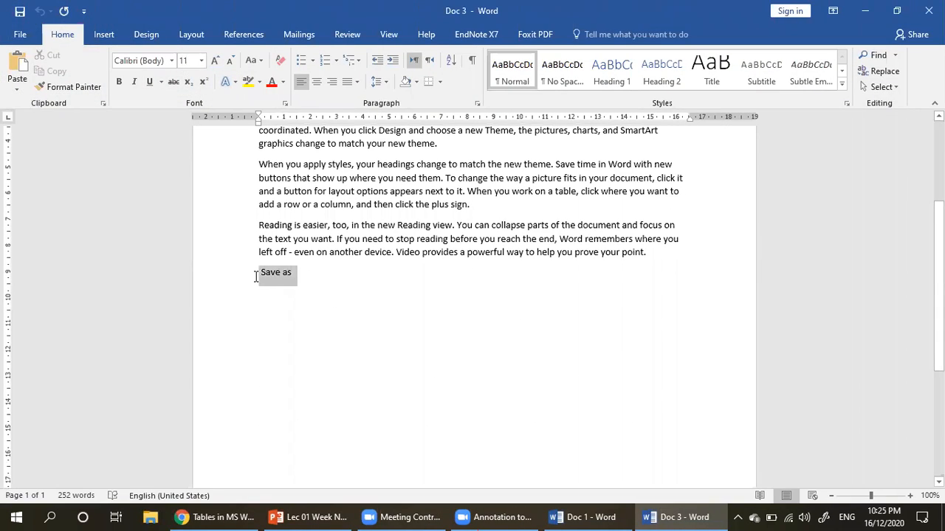
pyautogui.click(307, 280)
pyautogui.click(255, 274)
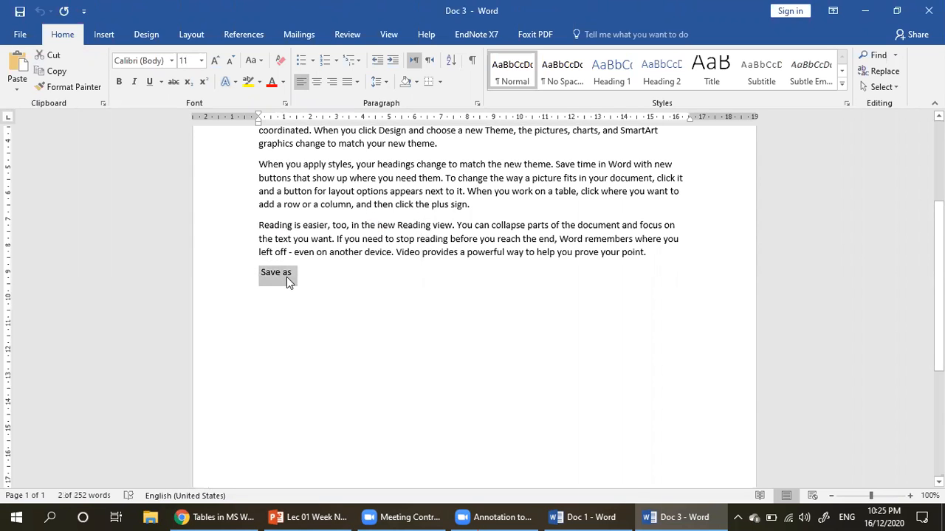
pyautogui.click(299, 275)
pyautogui.click(254, 270)
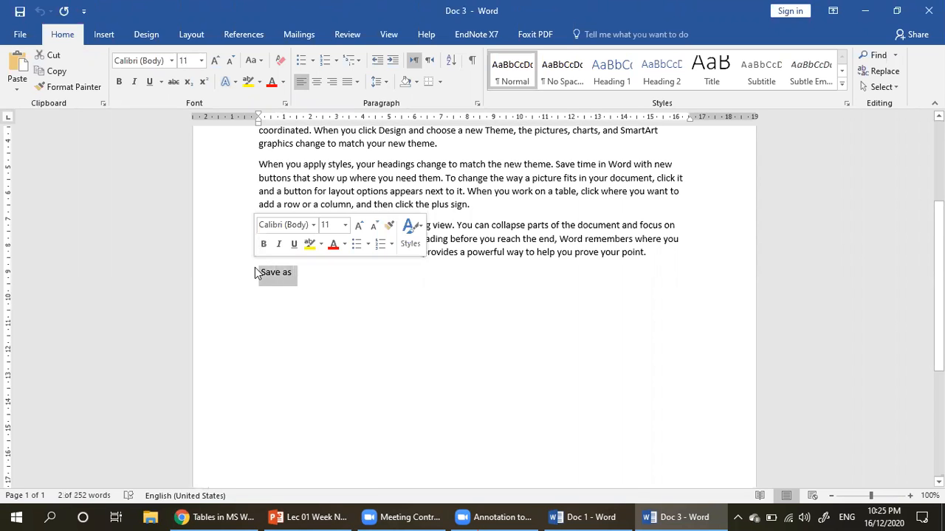
# Minimize the Doc 3 and Doc 1 windows to show the desktop files
pyautogui.click(869, 10)
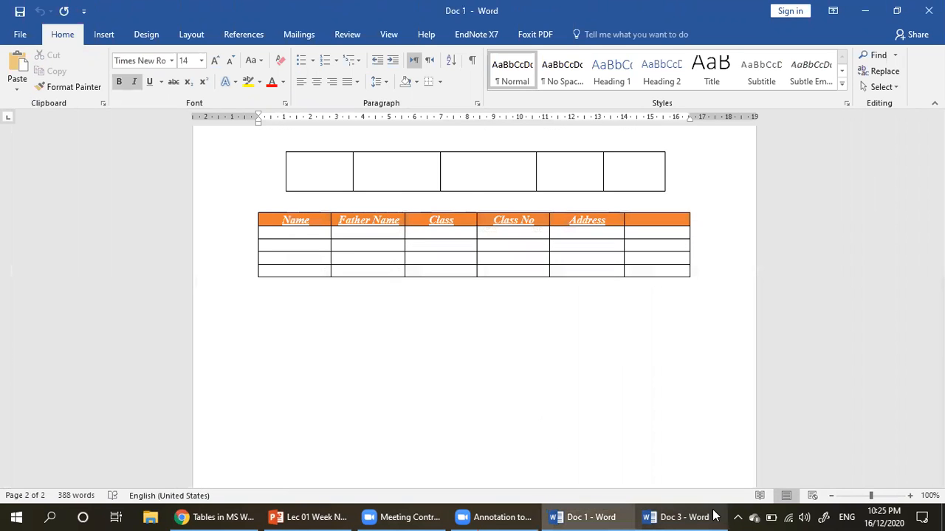
pyautogui.click(580, 515)
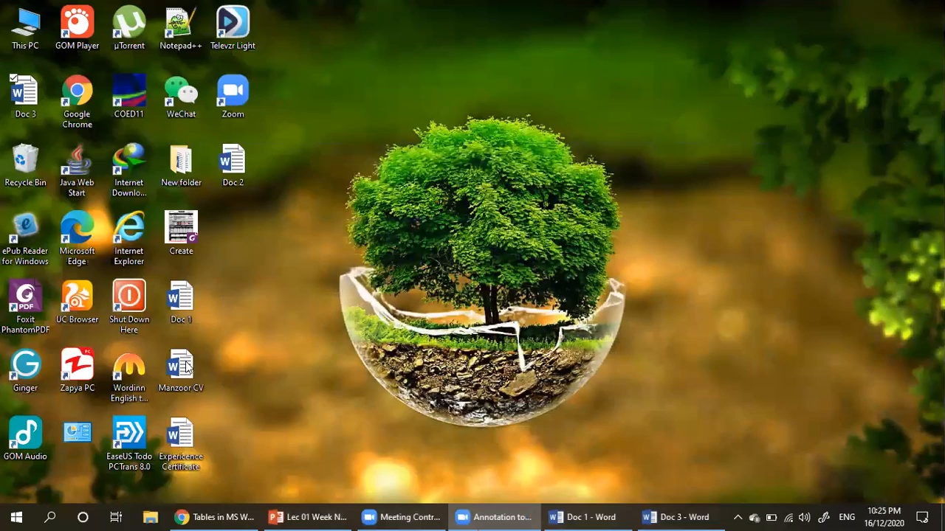
# Open Doc 2 from the desktop, check its text for the added line, and close the document
pyautogui.doubleClick(244, 170)
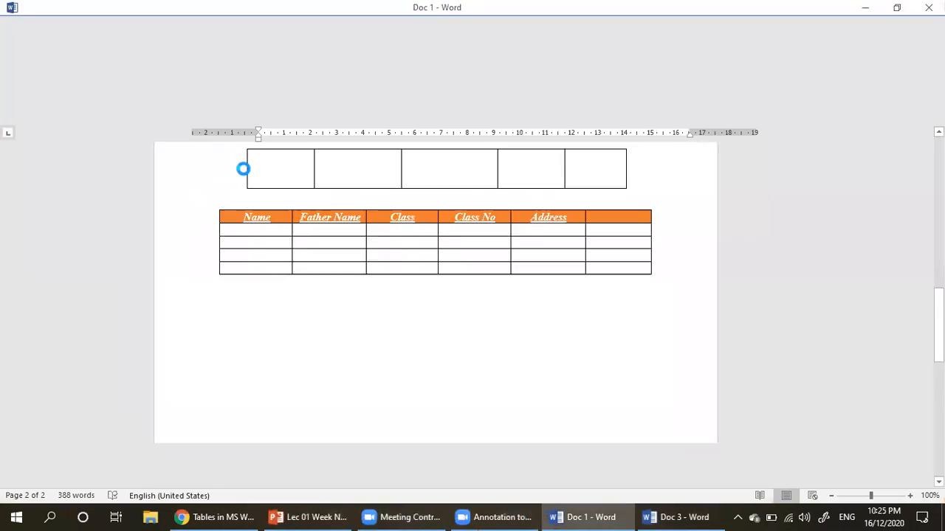
pyautogui.scroll(-5, 355, 318)
pyautogui.click(374, 251)
pyautogui.moveTo(377, 250); pyautogui.dragTo(256, 160)
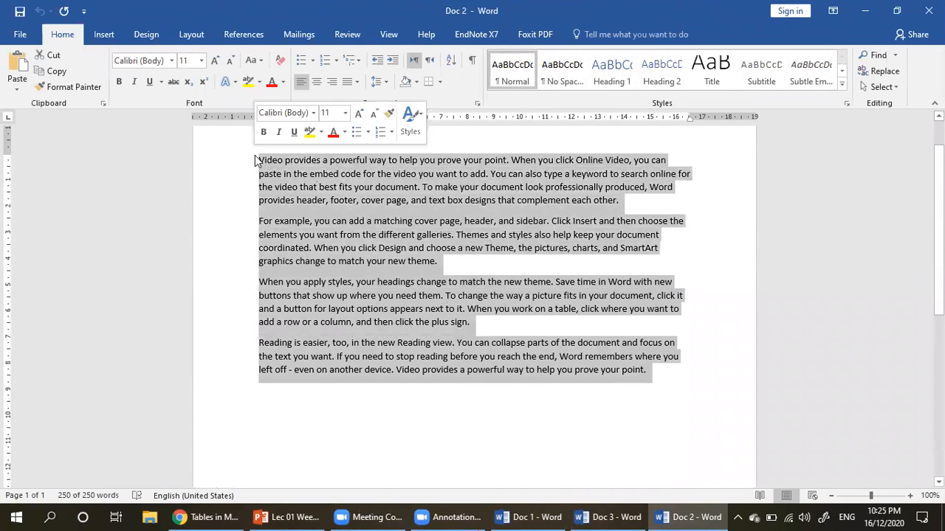
pyautogui.doubleClick(328, 186)
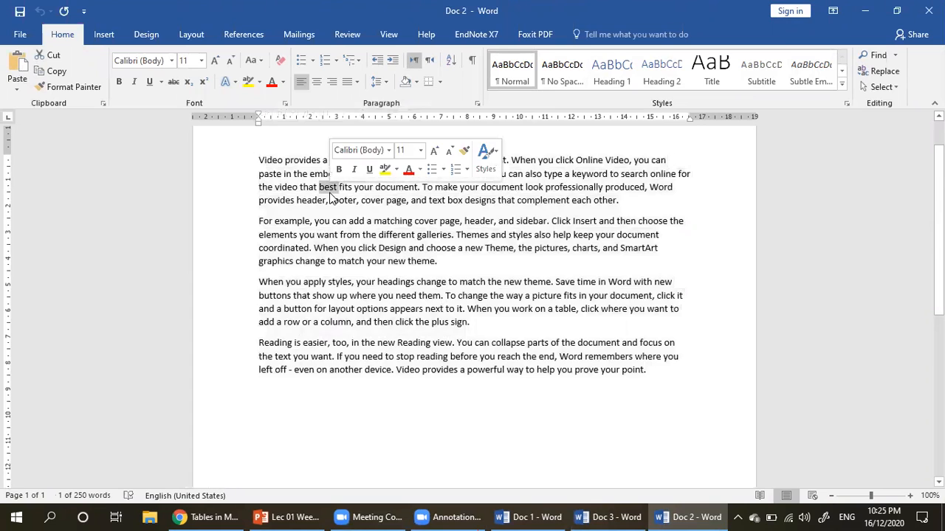
pyautogui.scroll(-1, 330, 190)
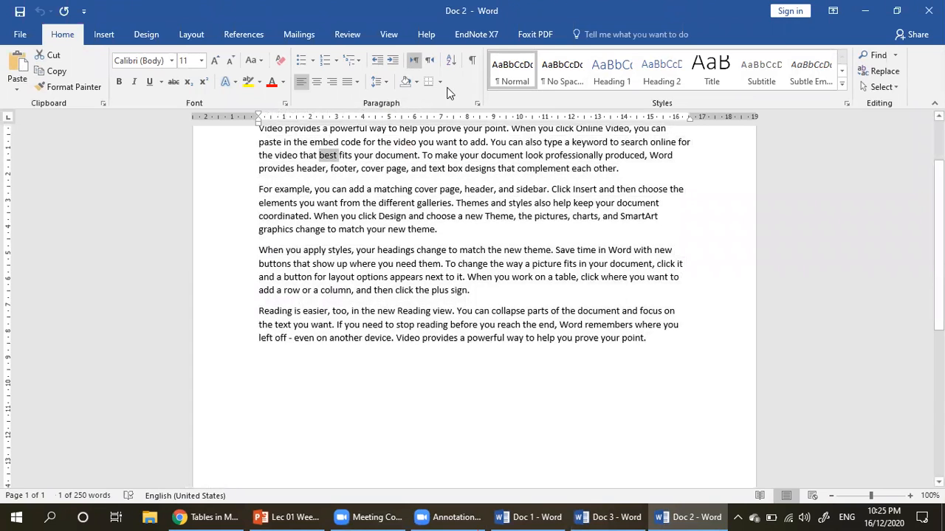
pyautogui.click(928, 10)
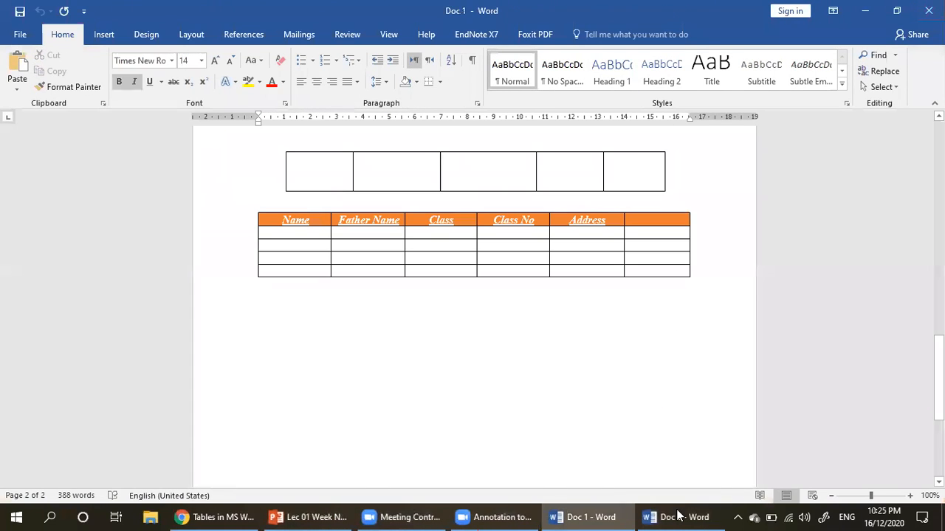
# Check the Week-7 Outlines slide in PowerPoint, return to Doc 1 and close it
pyautogui.click(639, 430)
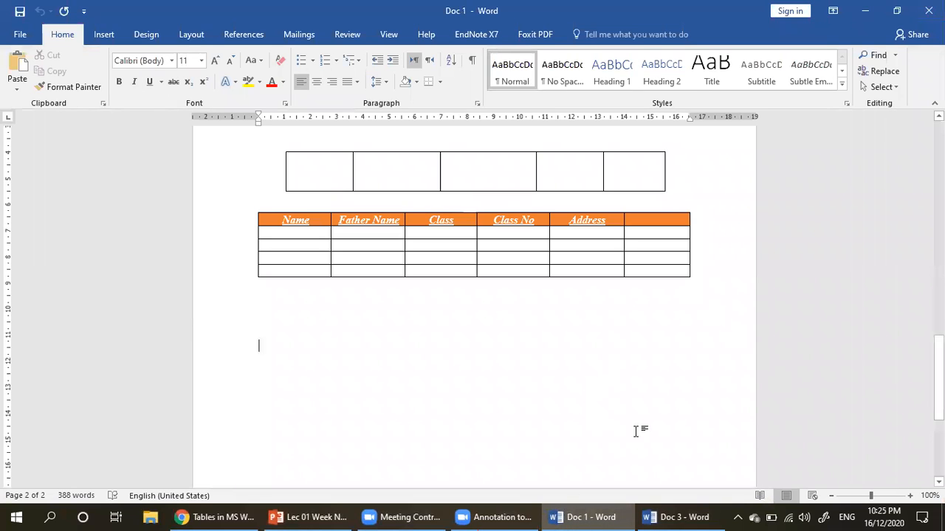
pyautogui.click(331, 514)
pyautogui.click(330, 515)
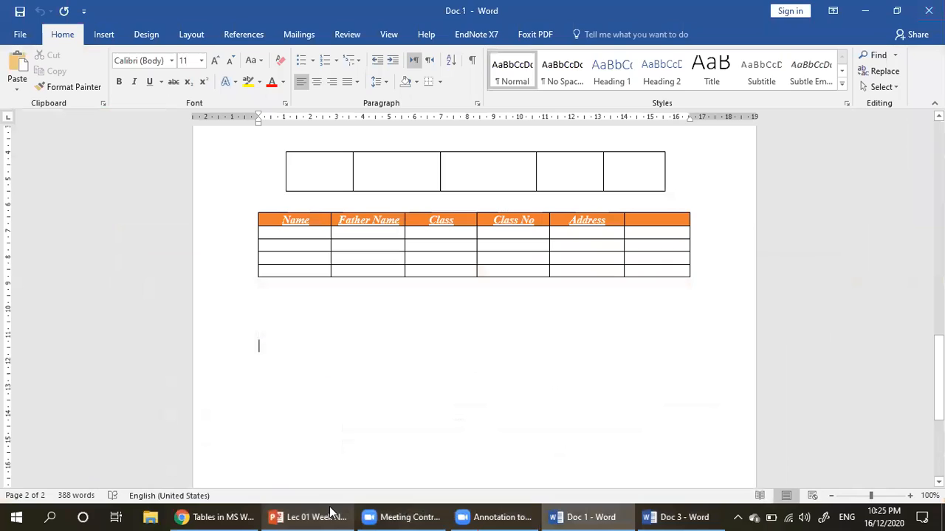
pyautogui.click(331, 515)
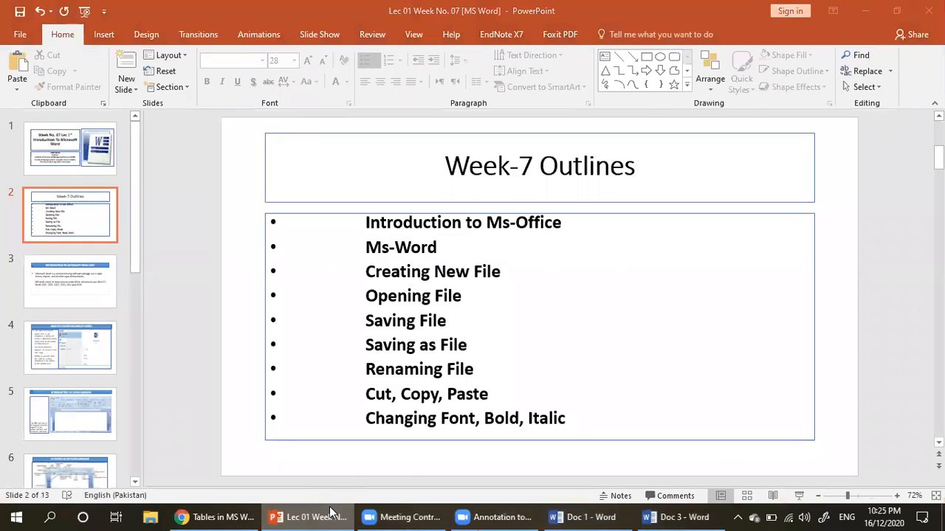
pyautogui.click(331, 514)
pyautogui.click(928, 10)
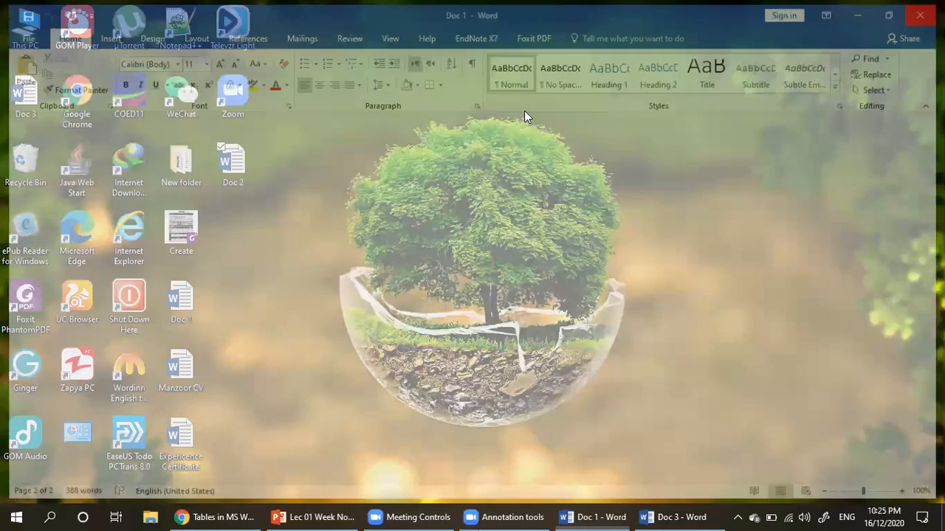
# Rename the Doc 2 file on the desktop to Doc 22
pyautogui.click(230, 186)
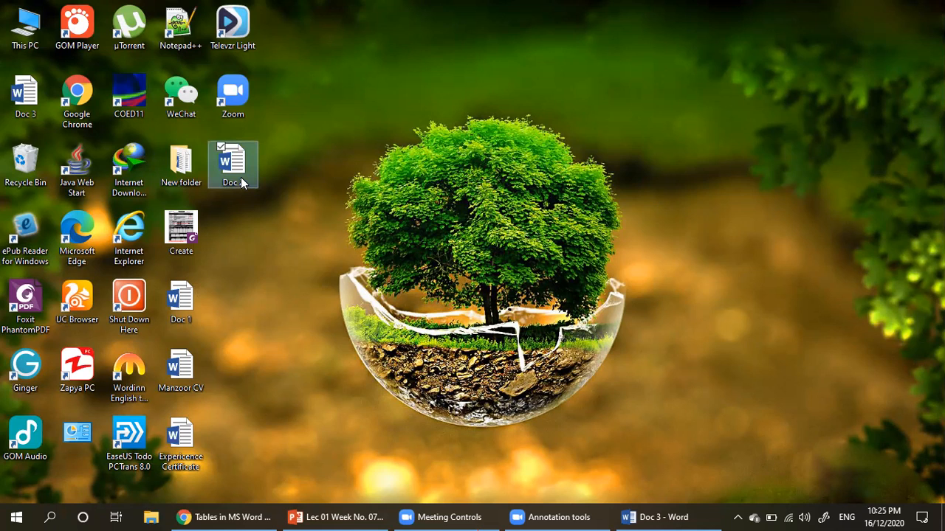
pyautogui.rightClick(241, 177)
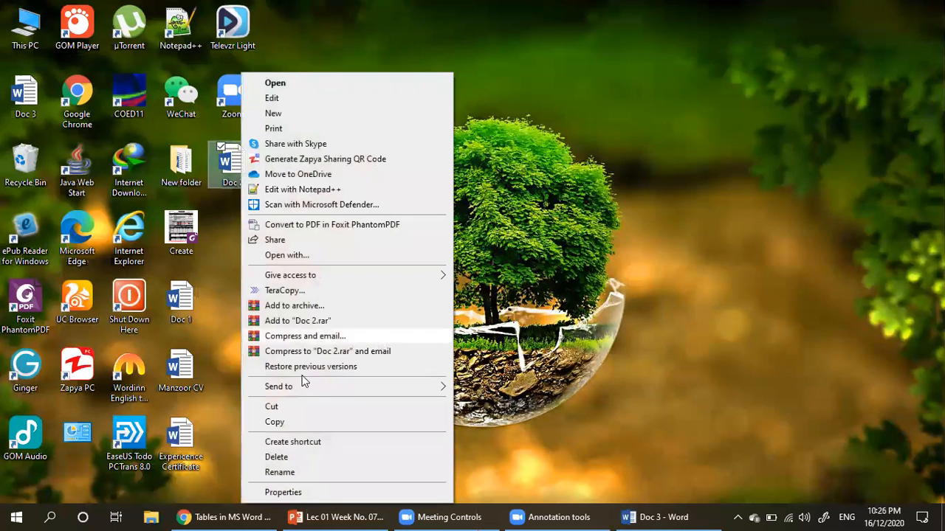
pyautogui.click(296, 473)
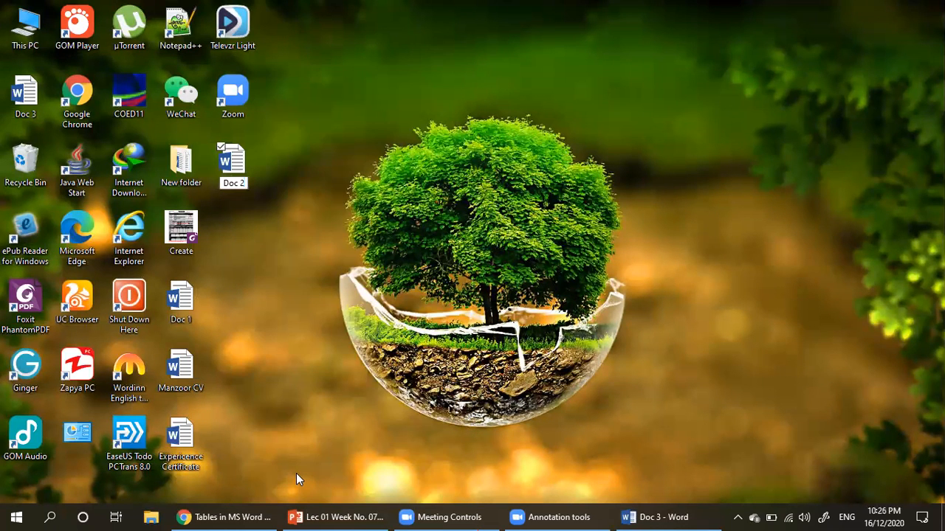
pyautogui.write('2')
pyautogui.press('Return')
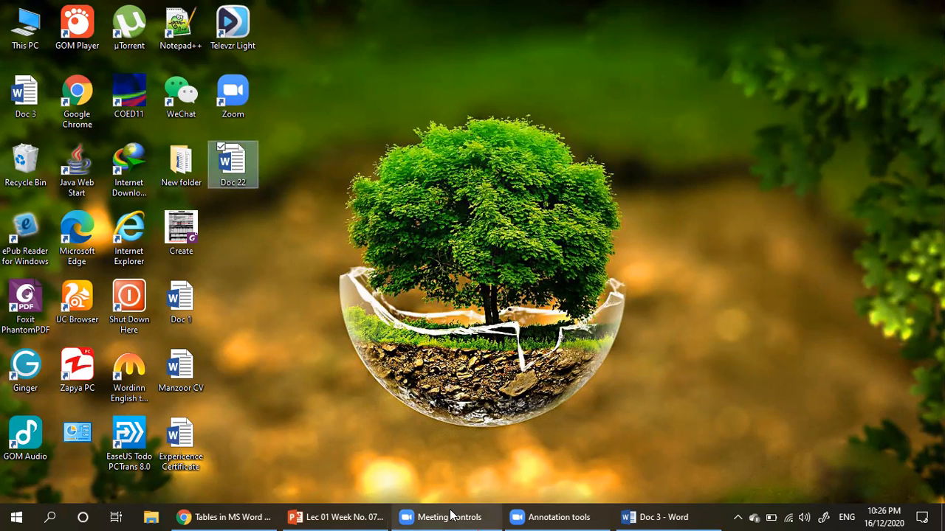
# Review the Week-7 Outlines slide in PowerPoint again and bring Doc 3 to the front at its beginning
pyautogui.click(352, 515)
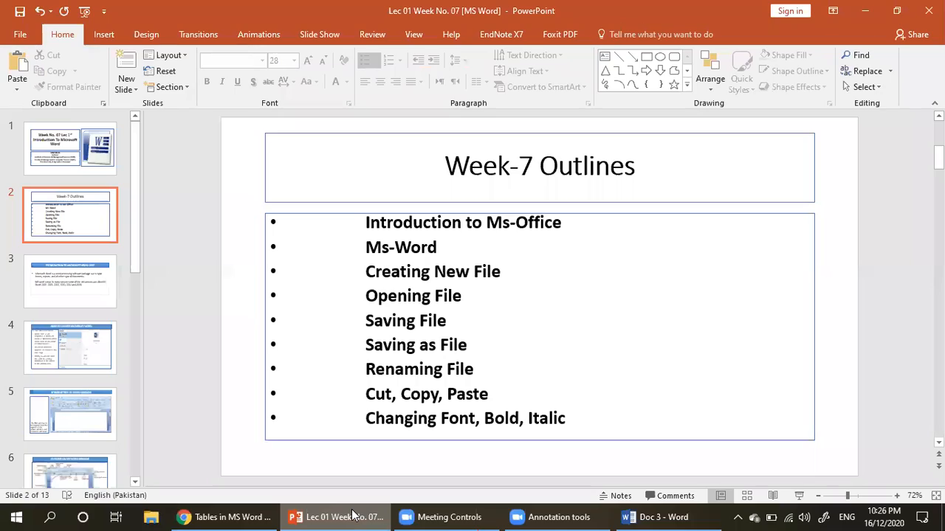
pyautogui.click(352, 514)
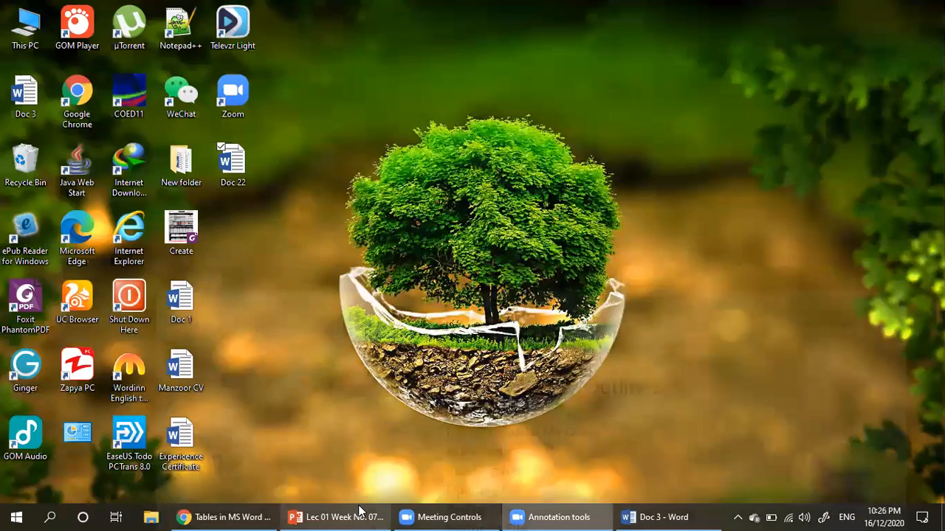
pyautogui.click(680, 515)
pyautogui.scroll(3, 332, 295)
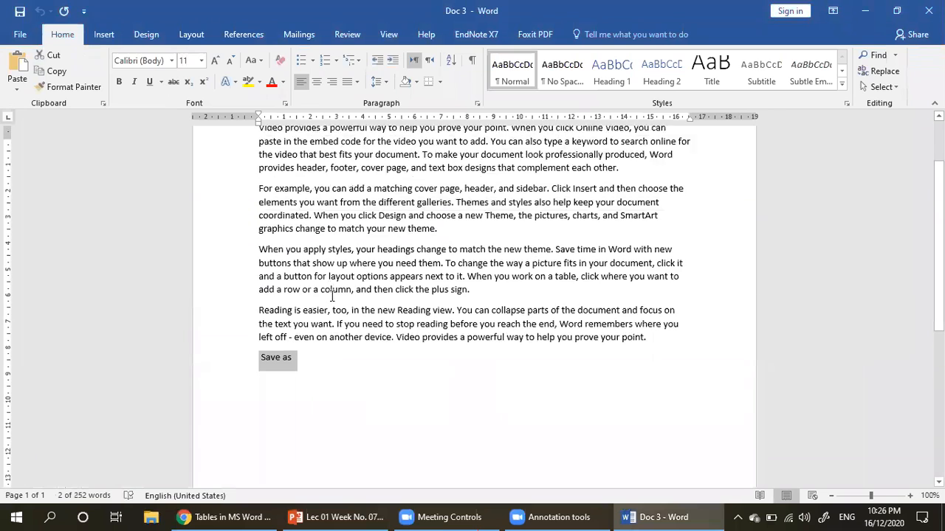
pyautogui.scroll(2, 332, 295)
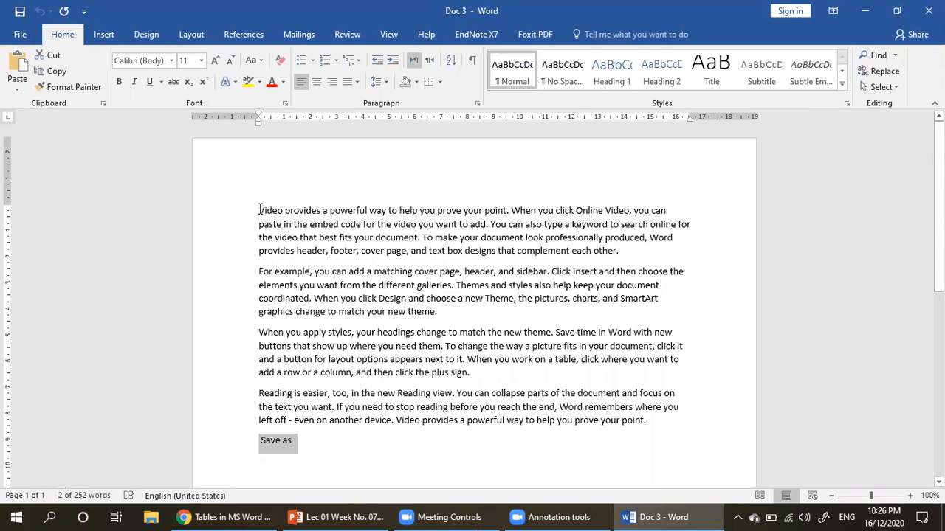
# Select the entire first paragraph of Doc 3 and copy it
pyautogui.moveTo(259, 210); pyautogui.dragTo(635, 251)
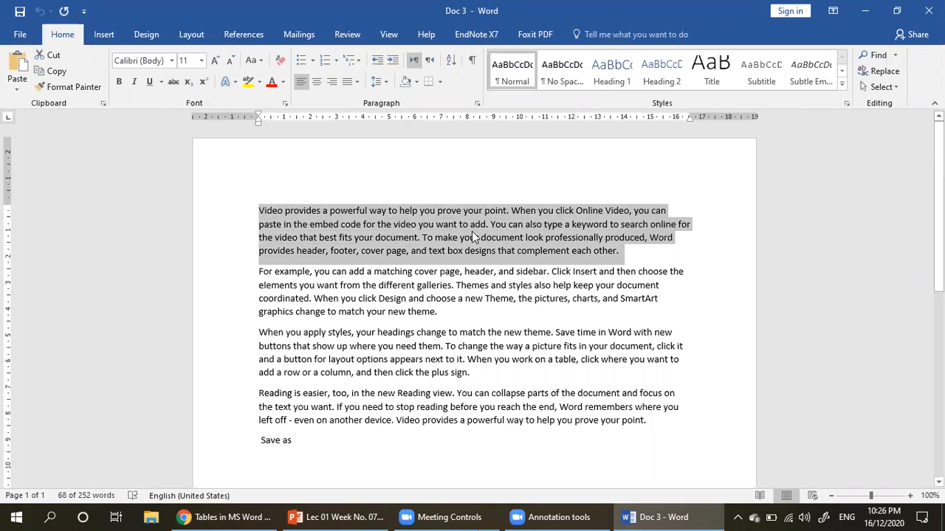
pyautogui.click(395, 235)
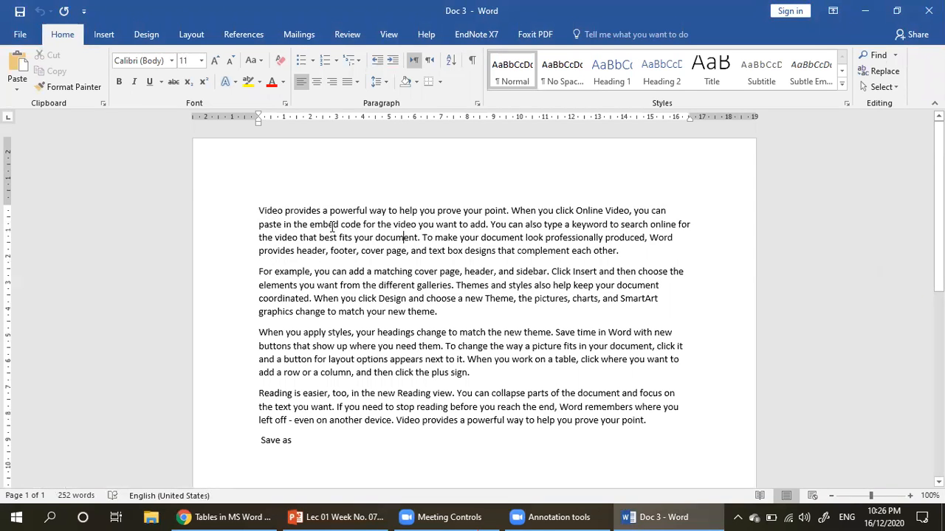
pyautogui.tripleClick(332, 225)
pyautogui.click(332, 225)
pyautogui.doubleClick(332, 225)
pyautogui.click(332, 227)
pyautogui.doubleClick(333, 227)
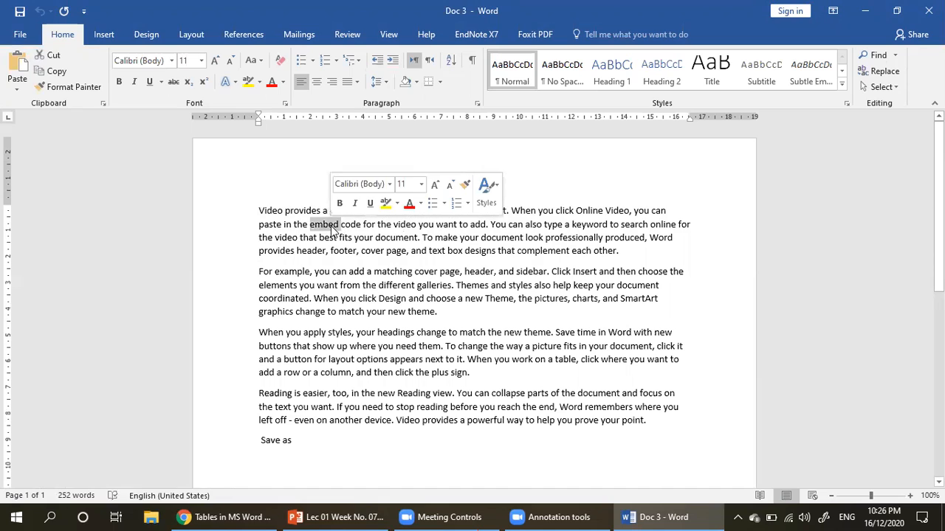
pyautogui.tripleClick(332, 228)
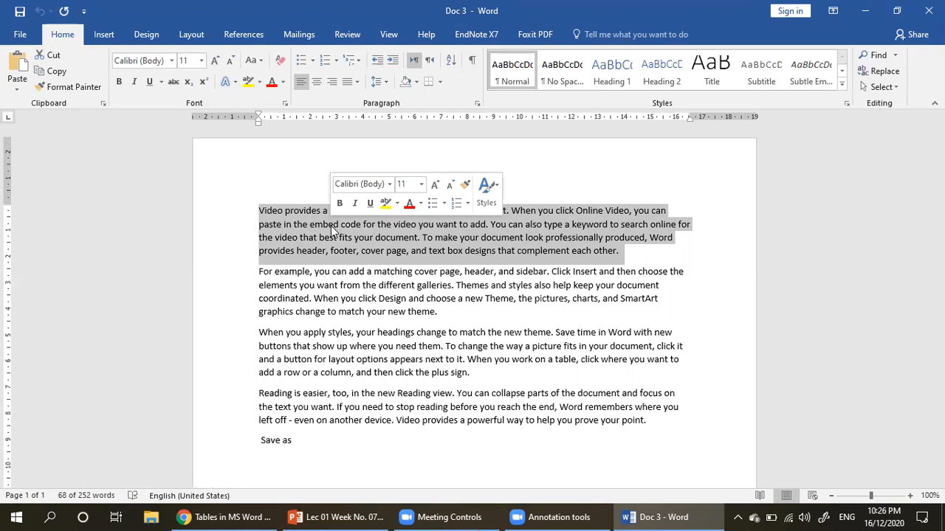
pyautogui.rightClick(331, 226)
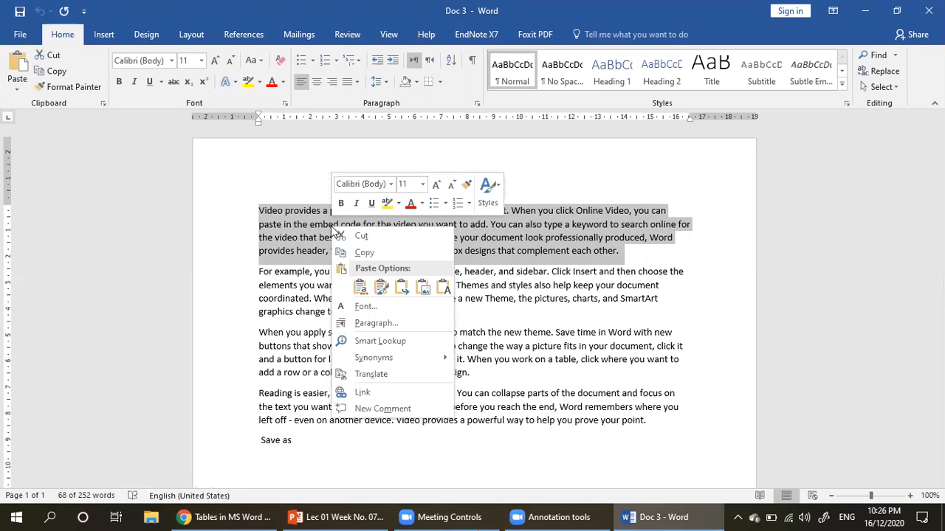
pyautogui.click(365, 253)
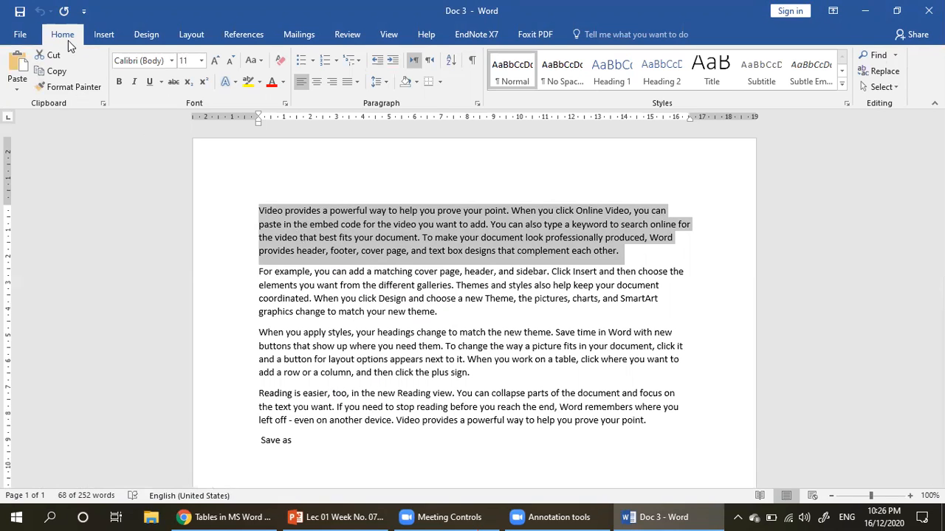
pyautogui.click(59, 76)
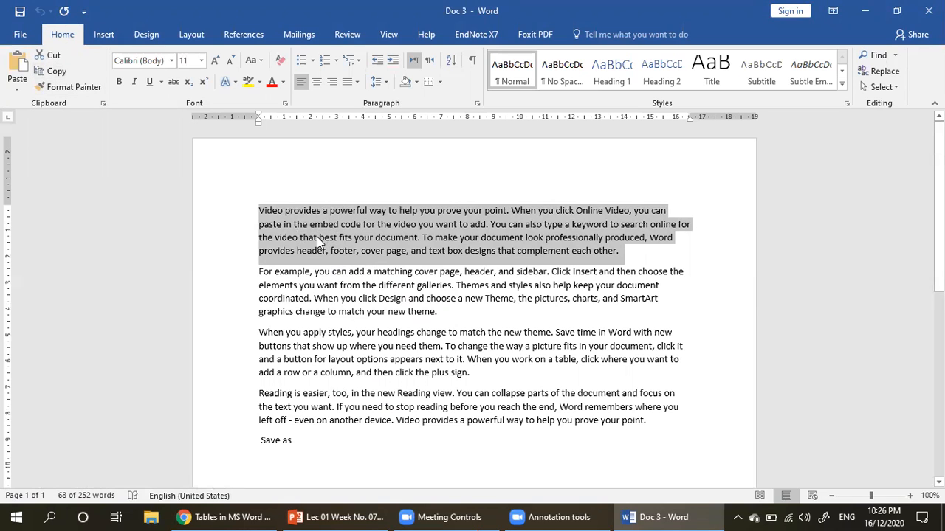
# Insert a new line reading "Ctrl+c" directly below the first paragraph
pyautogui.click(643, 252)
pyautogui.press('Return')
pyautogui.write('Ctrl')
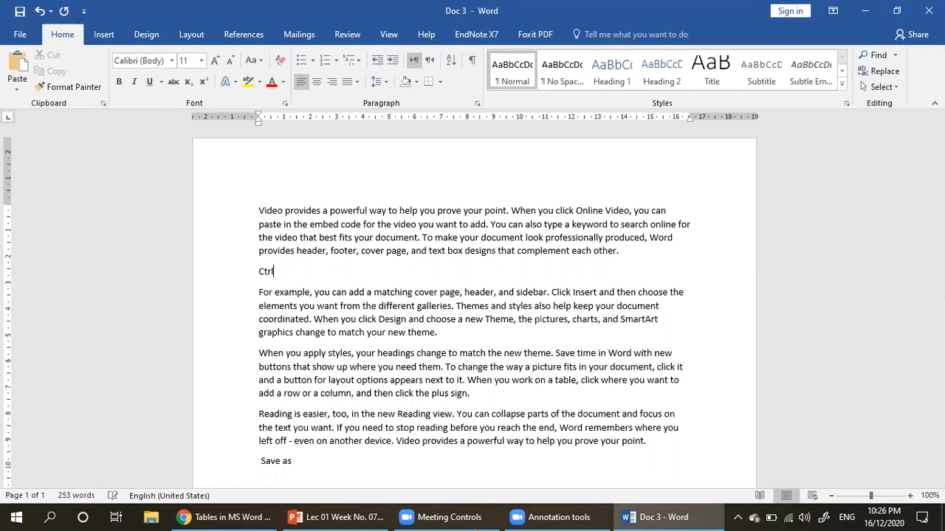
pyautogui.write('=C')
pyautogui.press('BackSpace')
pyautogui.press('BackSpace')
pyautogui.press('BackSpace')
pyautogui.write('+c')
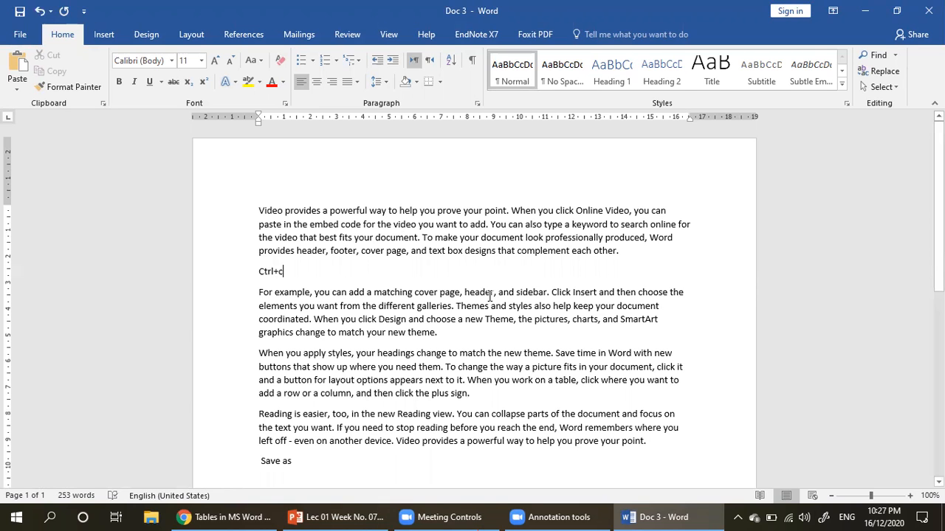
# Paste the copied first paragraph three times in a row below the "Save as" line at the document's end
pyautogui.scroll(-3, 490, 296)
pyautogui.scroll(-4, 490, 296)
pyautogui.click(327, 185)
pyautogui.press('Return')
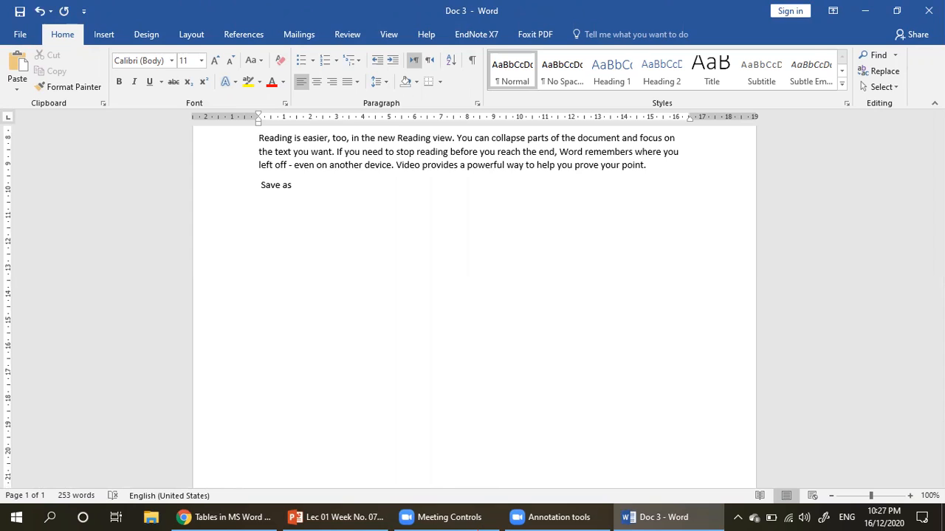
pyautogui.scroll(-1, 258, 201)
pyautogui.rightClick(260, 199)
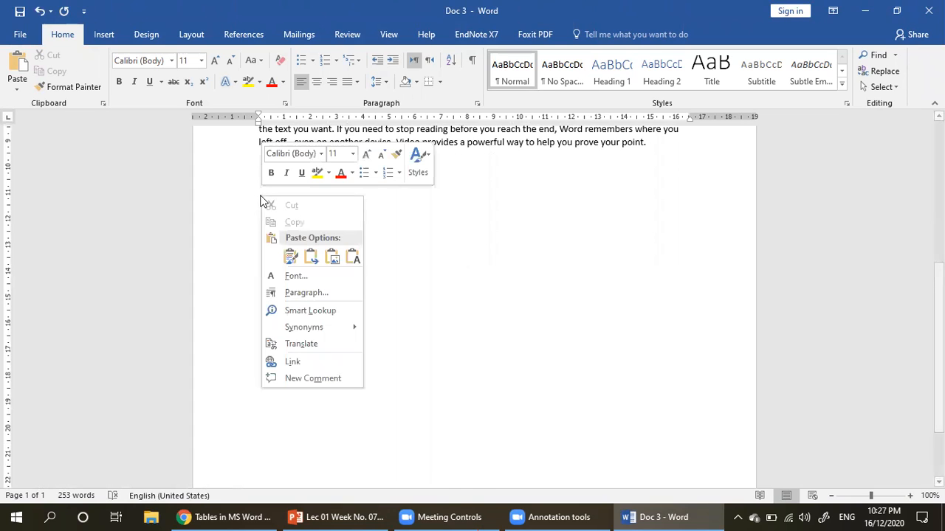
pyautogui.click(290, 256)
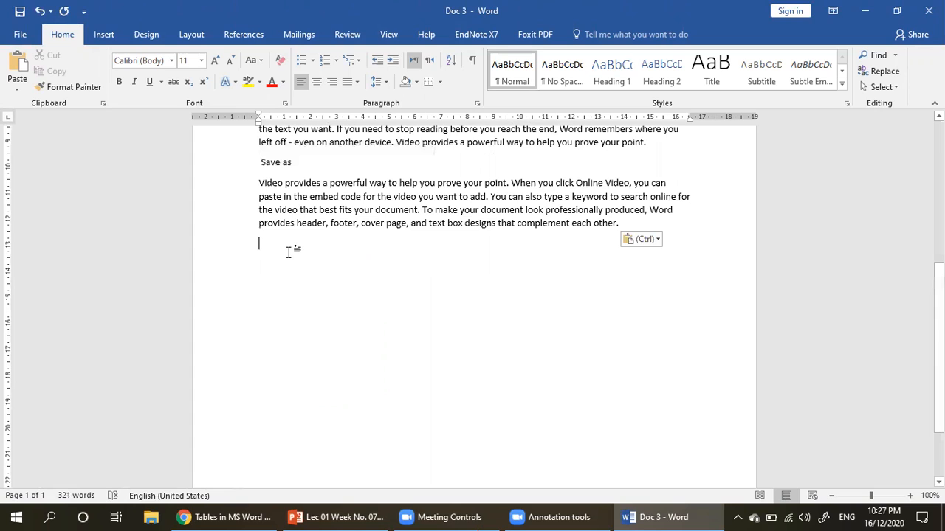
pyautogui.click(16, 68)
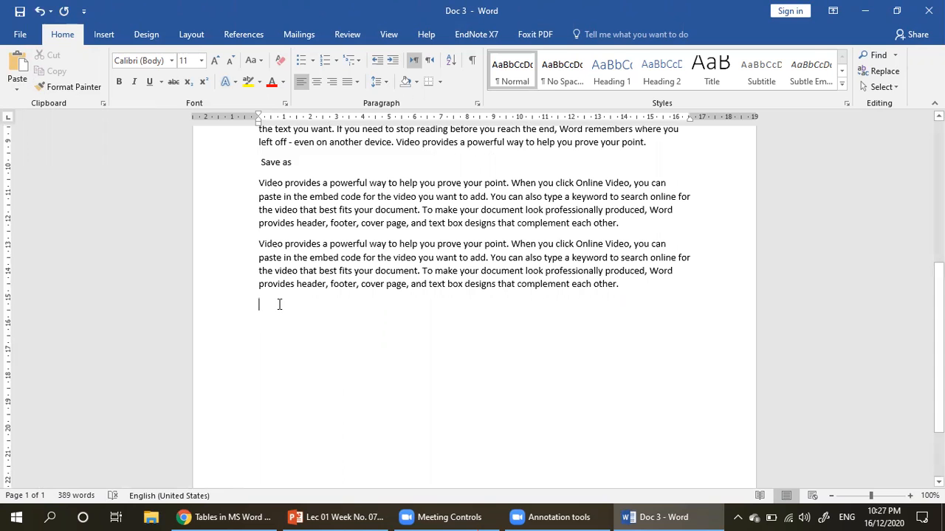
pyautogui.hotkey('ctrl', 'v')
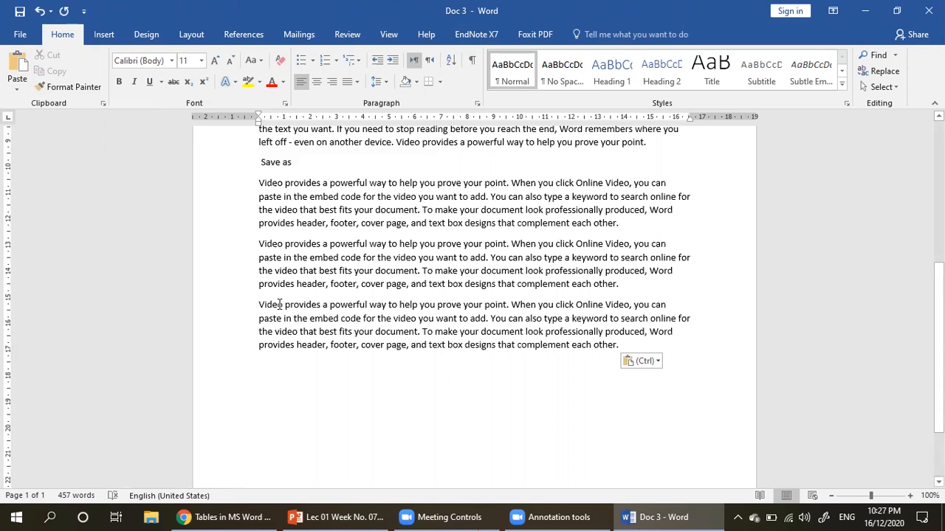
# Compare the original first paragraph with its pasted copies below "Save as", highlighting paragraphs by selection
pyautogui.scroll(7, 280, 304)
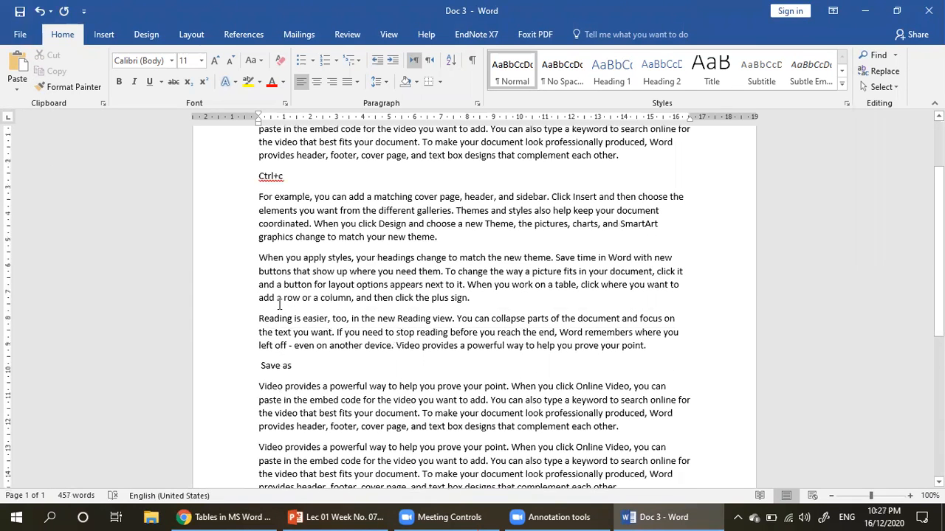
pyautogui.doubleClick(347, 225)
pyautogui.scroll(-4, 346, 235)
pyautogui.scroll(4, 346, 235)
pyautogui.tripleClick(329, 236)
pyautogui.scroll(-6, 325, 233)
pyautogui.scroll(-4, 324, 233)
pyautogui.scroll(4, 325, 234)
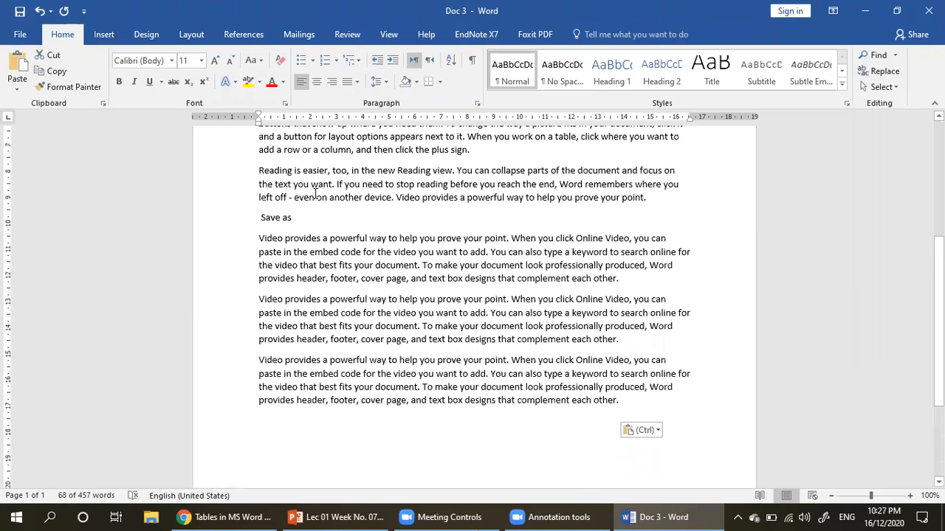
pyautogui.tripleClick(316, 251)
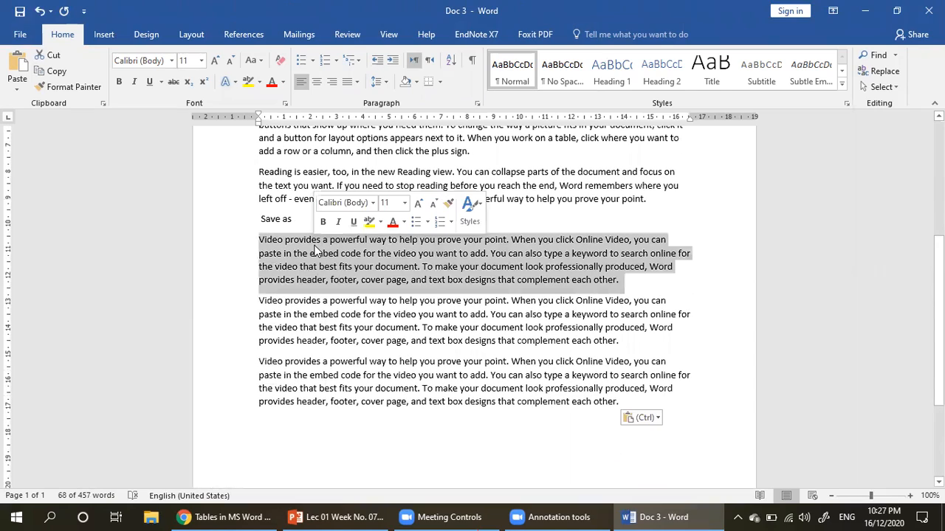
pyautogui.scroll(3, 315, 251)
pyautogui.scroll(3, 315, 291)
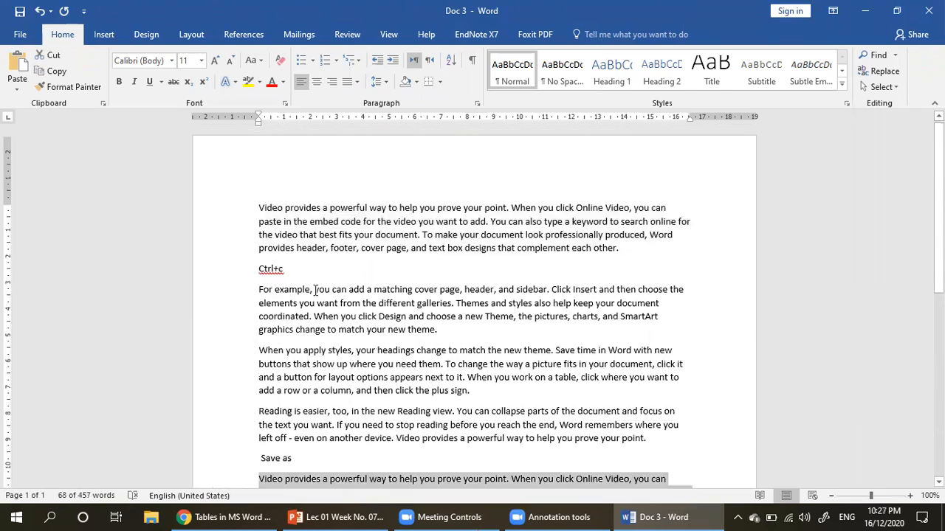
# Select the entire first paragraph above the "Ctrl+c" line and cut it from the document
pyautogui.tripleClick(375, 238)
pyautogui.press('super+c')
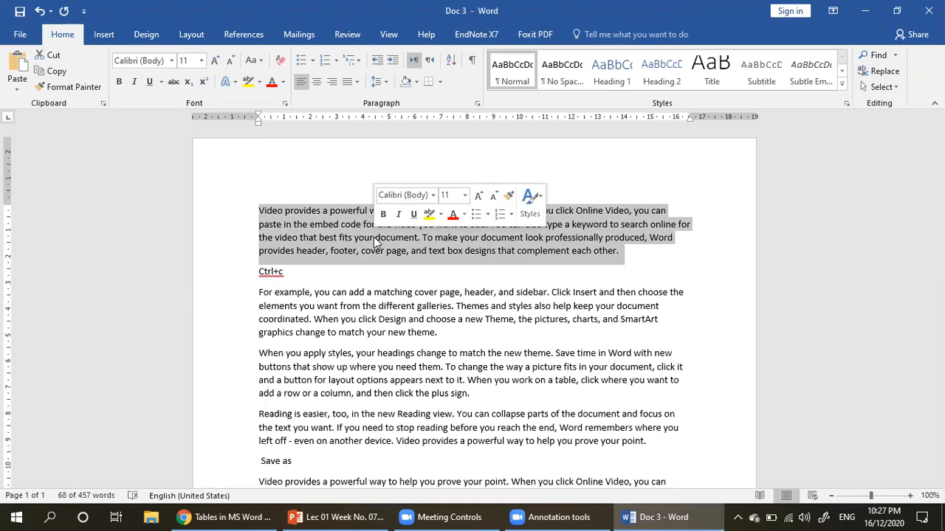
pyautogui.rightClick(315, 234)
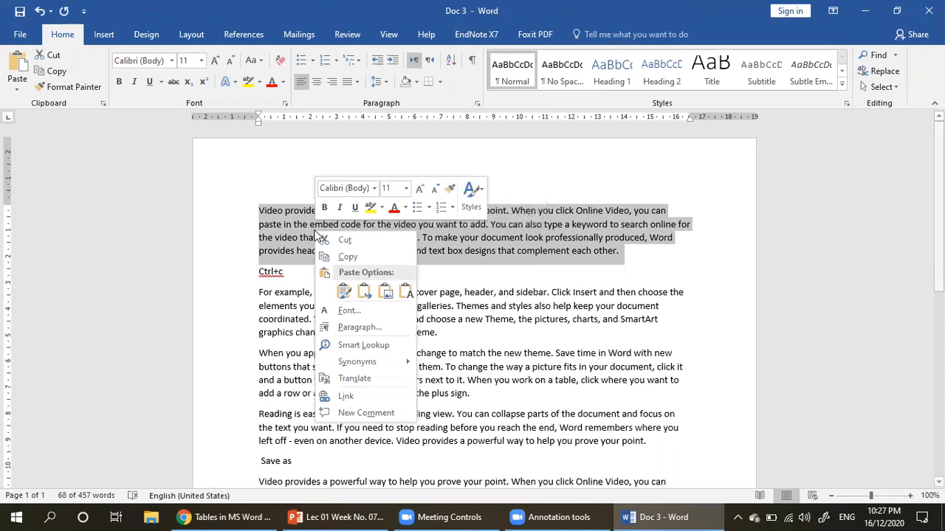
pyautogui.click(341, 241)
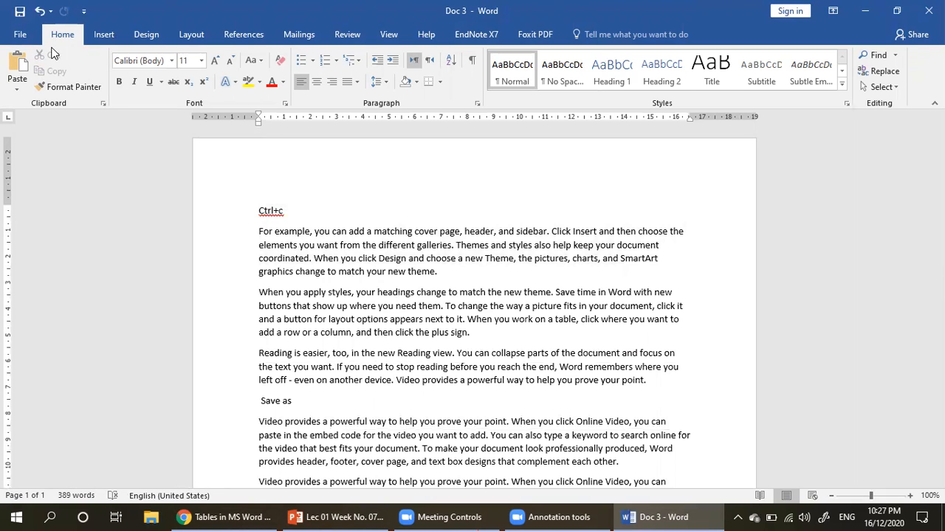
# Add a blank line after the last paragraph and paste the cut paragraph below it, keeping source formatting
pyautogui.scroll(-8, 333, 194)
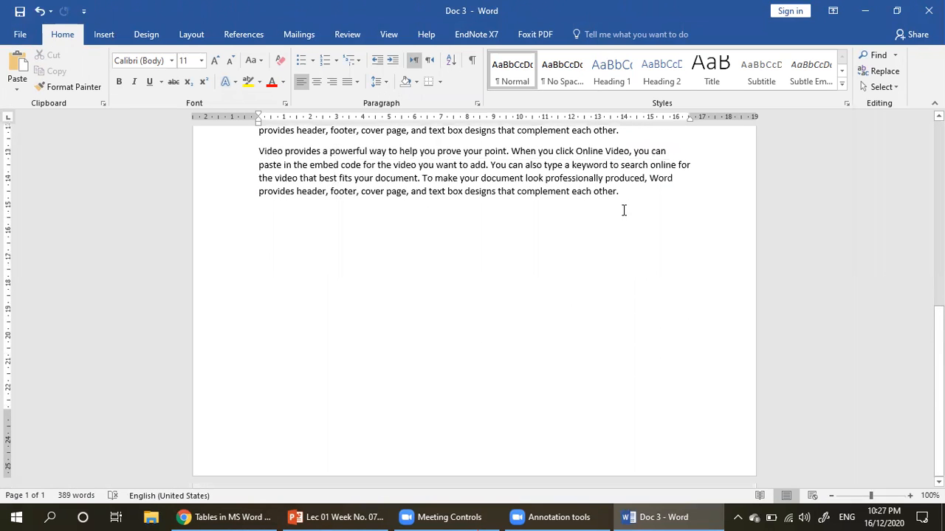
pyautogui.click(635, 204)
pyautogui.press('Return')
pyautogui.rightClick(268, 233)
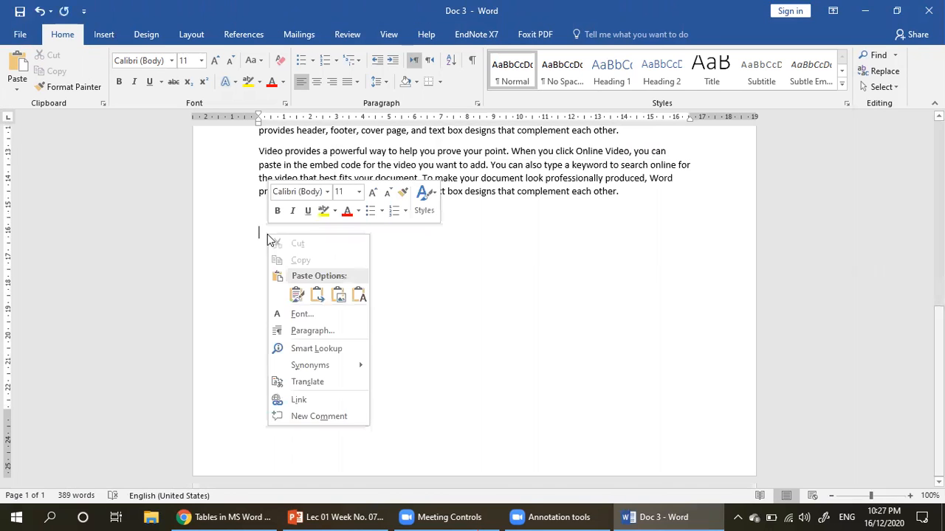
pyautogui.click(297, 295)
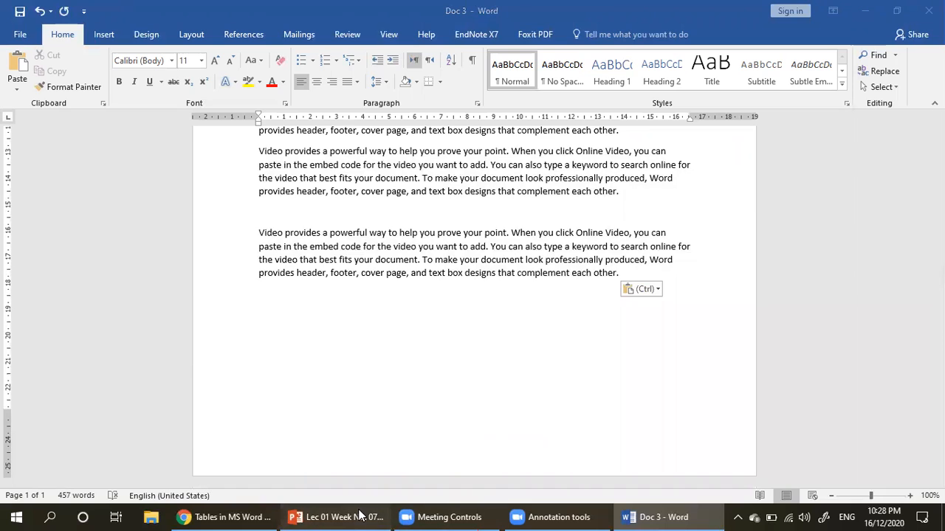
# Switch to the PowerPoint lecture to check the Week-7 Outlines topics, and return to Doc 3 in Word
pyautogui.click(360, 516)
pyautogui.click(359, 517)
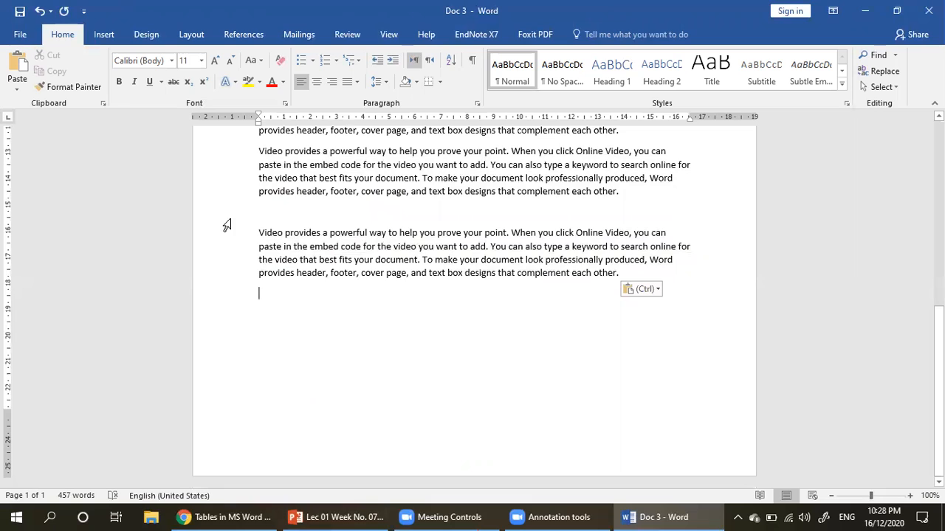
pyautogui.click(358, 515)
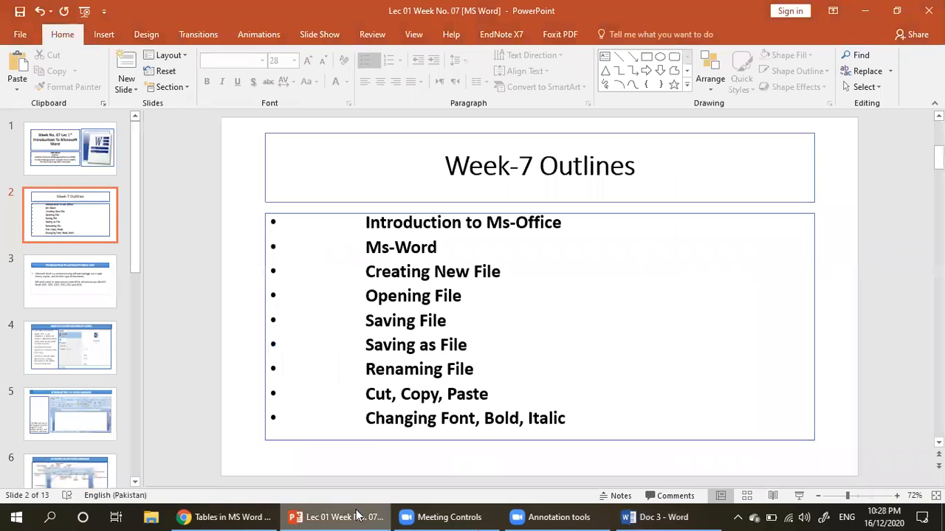
pyautogui.click(358, 515)
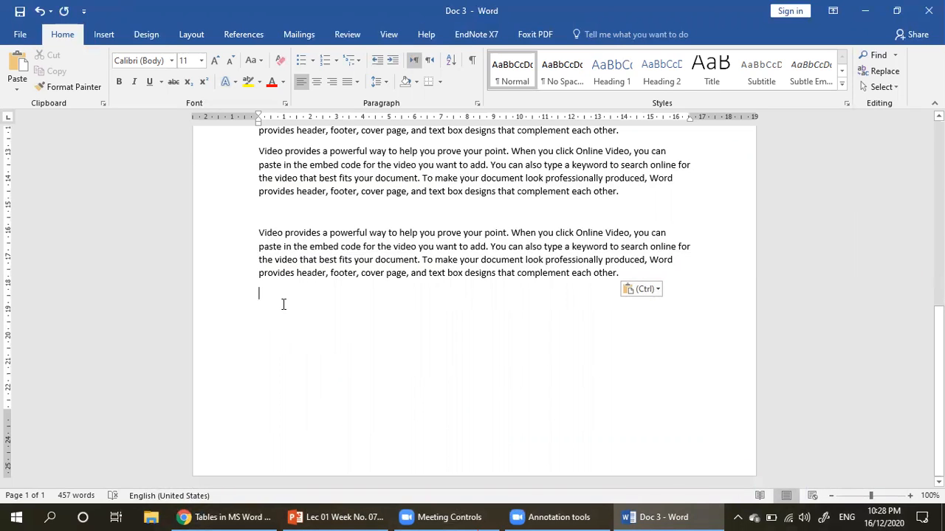
# Add three separate lines reading "Heading 1", "Heading 2" and "Heading 3" below the pasted paragraph at the document's end
pyautogui.write('Heading 1 Heading')
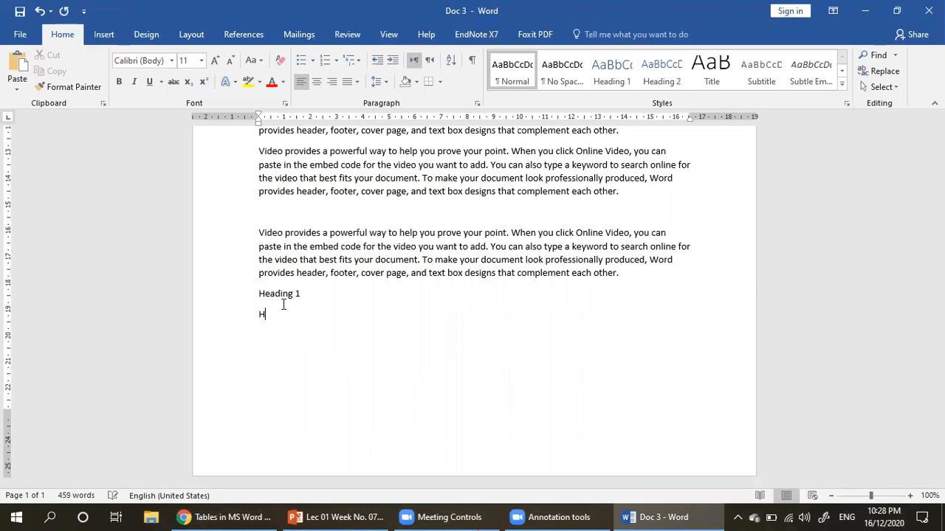
pyautogui.write(' 2')
pyautogui.press('Return')
pyautogui.write('hae')
pyautogui.press('BackSpace')
pyautogui.press('BackSpace')
pyautogui.press('BackSpace')
pyautogui.write('heading 3')
pyautogui.press('Return')
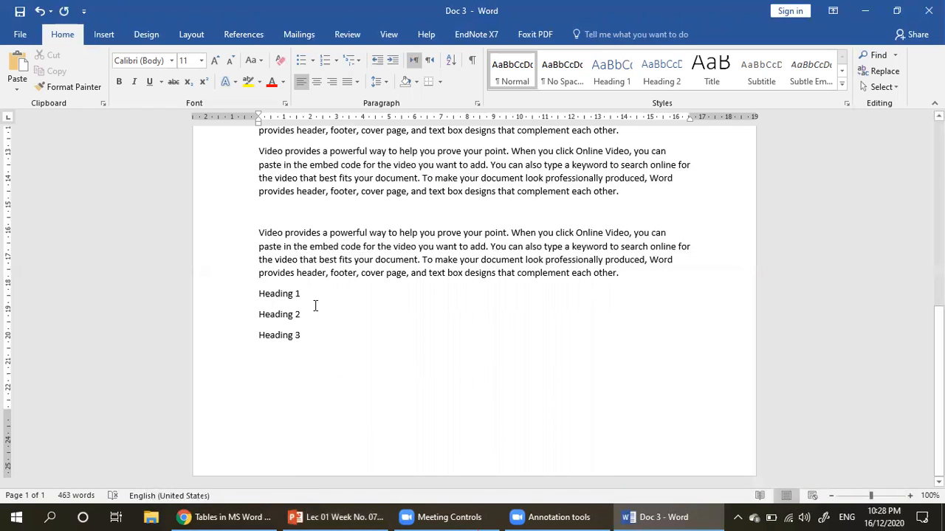
# Make the "Heading 1" line bold and reselect it to point out its formatting
pyautogui.moveTo(312, 293); pyautogui.dragTo(267, 296)
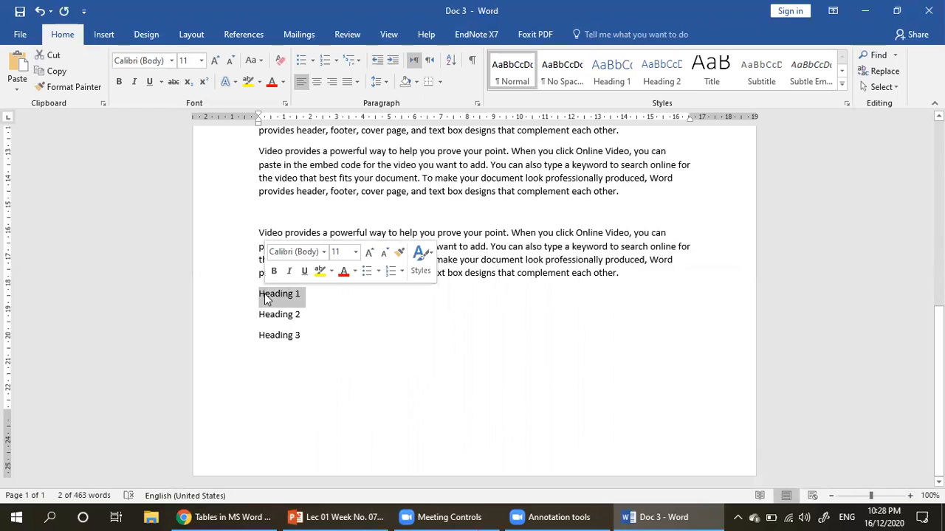
pyautogui.click(120, 82)
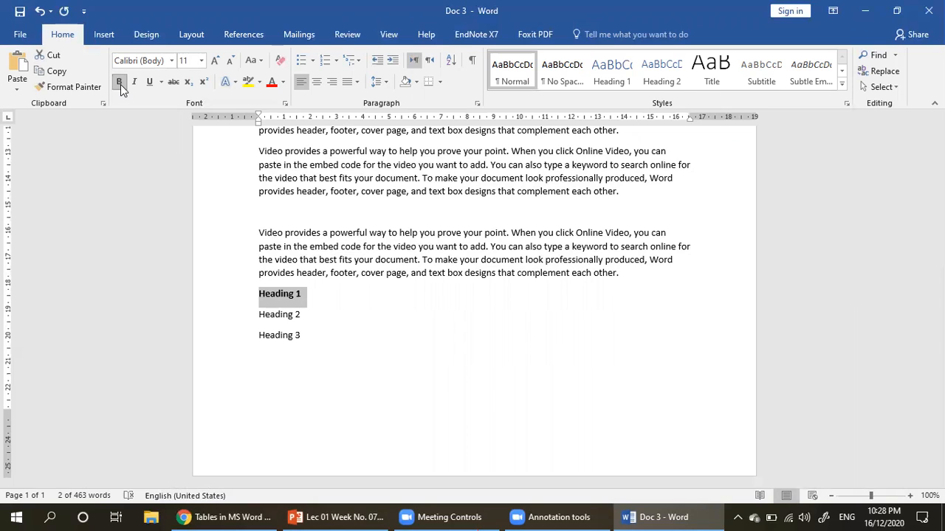
pyautogui.click(315, 297)
pyautogui.moveTo(316, 297); pyautogui.dragTo(257, 297)
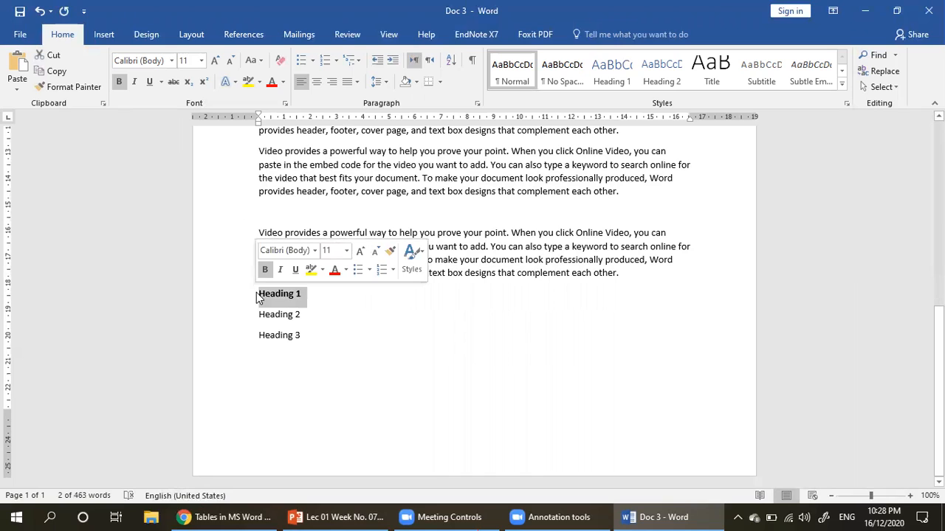
pyautogui.click(308, 299)
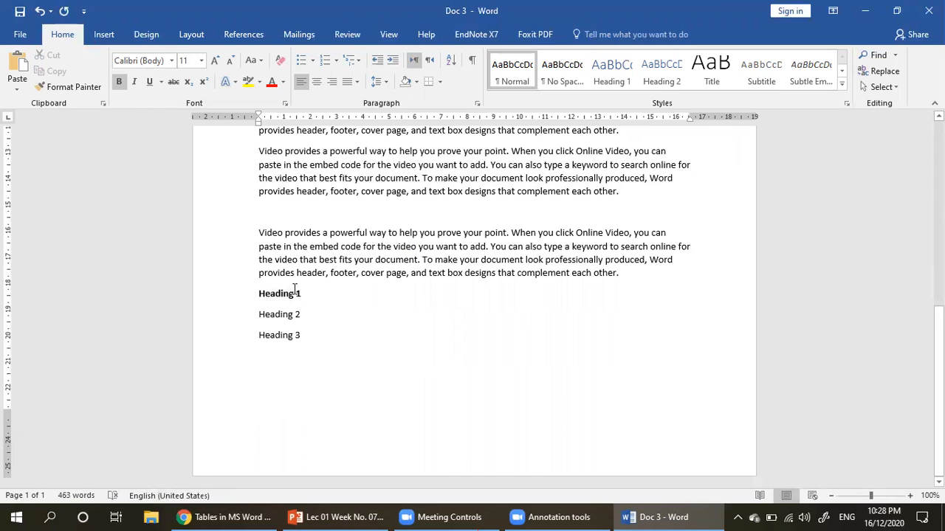
pyautogui.moveTo(302, 295); pyautogui.dragTo(255, 297)
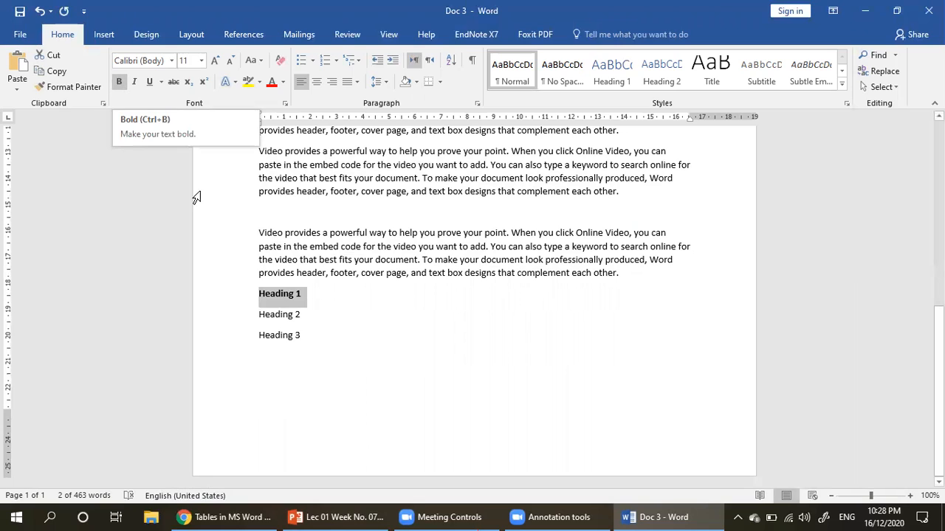
# Italicize the "Heading 2" line and underline the "Heading 3" line
pyautogui.tripleClick(289, 316)
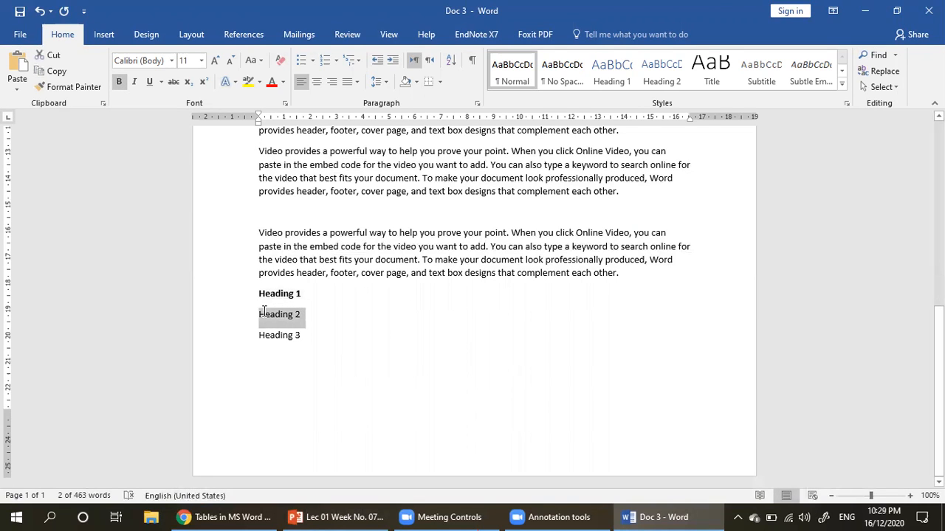
pyautogui.click(135, 82)
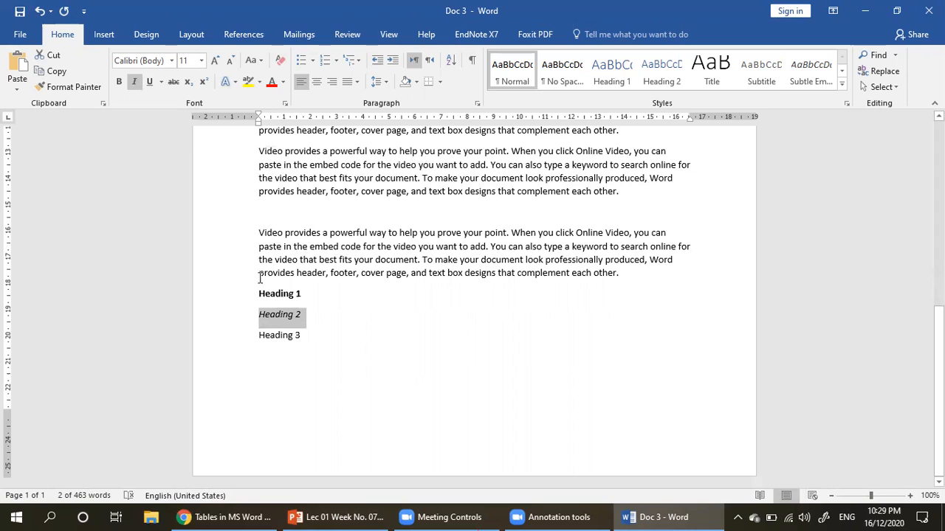
pyautogui.moveTo(295, 338); pyautogui.dragTo(252, 340)
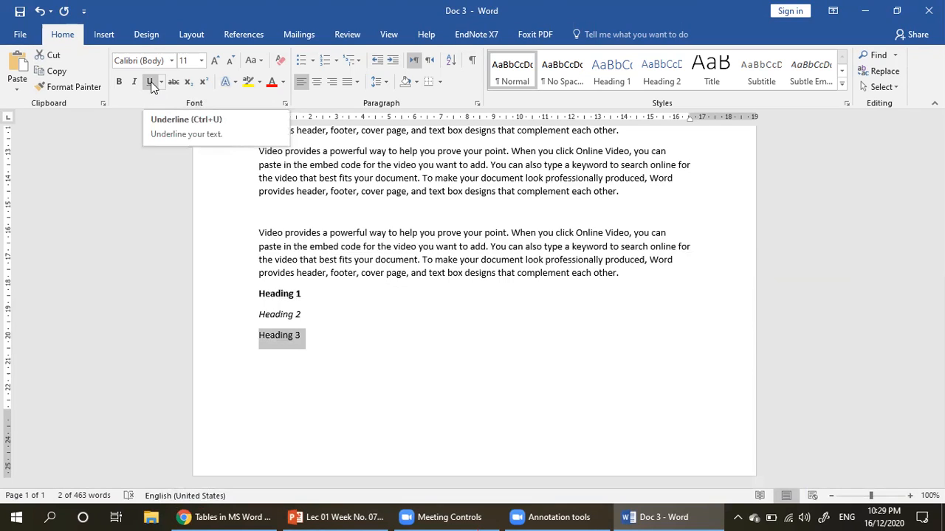
pyautogui.click(150, 82)
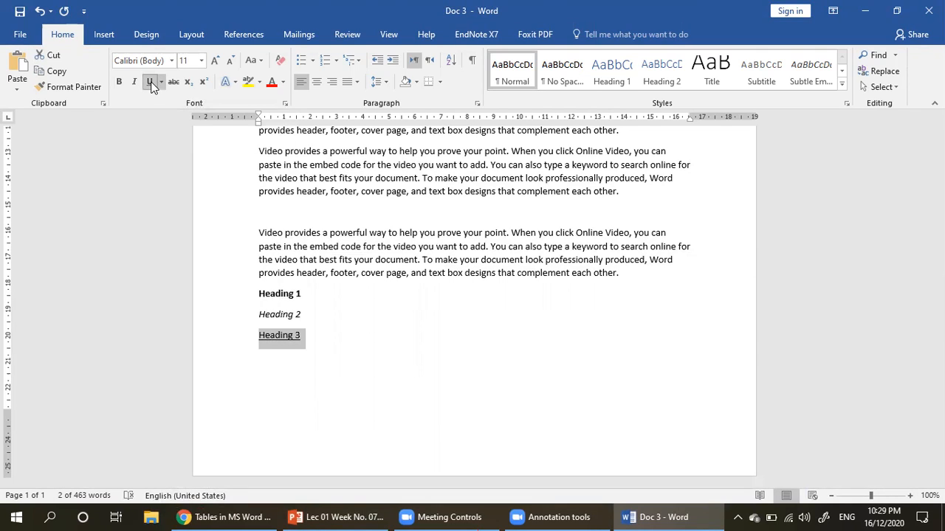
# Review the remaining topics on the PowerPoint Week-7 Outlines slide and go back to the body paragraphs of Doc 3 in Word
pyautogui.click(344, 516)
pyautogui.click(337, 515)
pyautogui.click(337, 514)
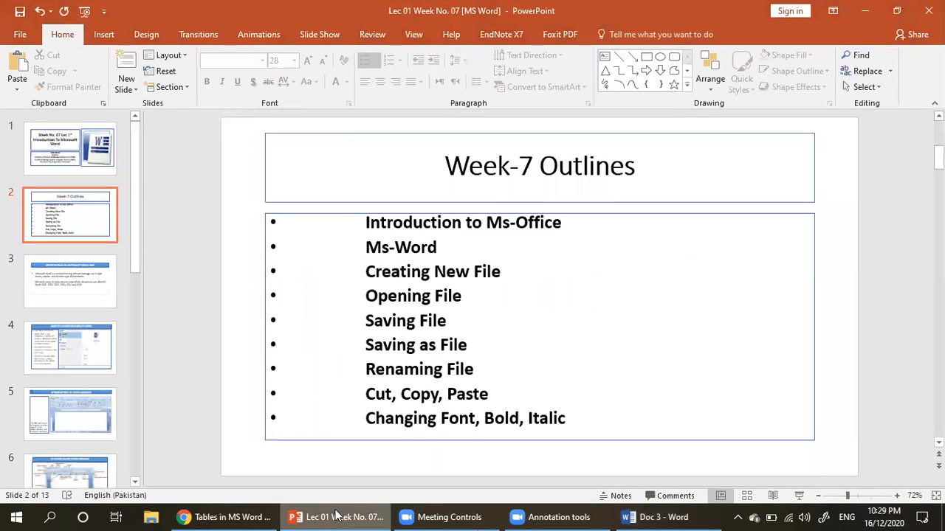
pyautogui.click(336, 514)
pyautogui.click(337, 515)
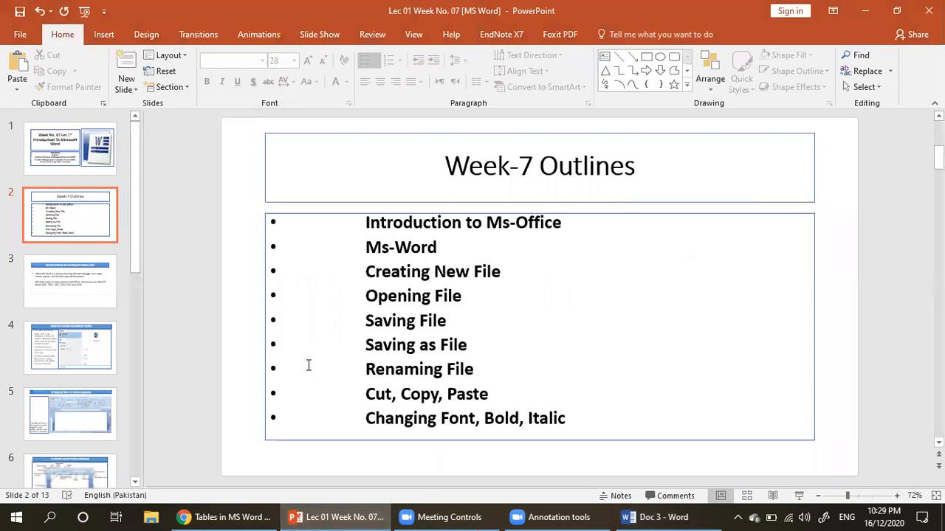
pyautogui.click(654, 518)
pyautogui.scroll(12, 478, 263)
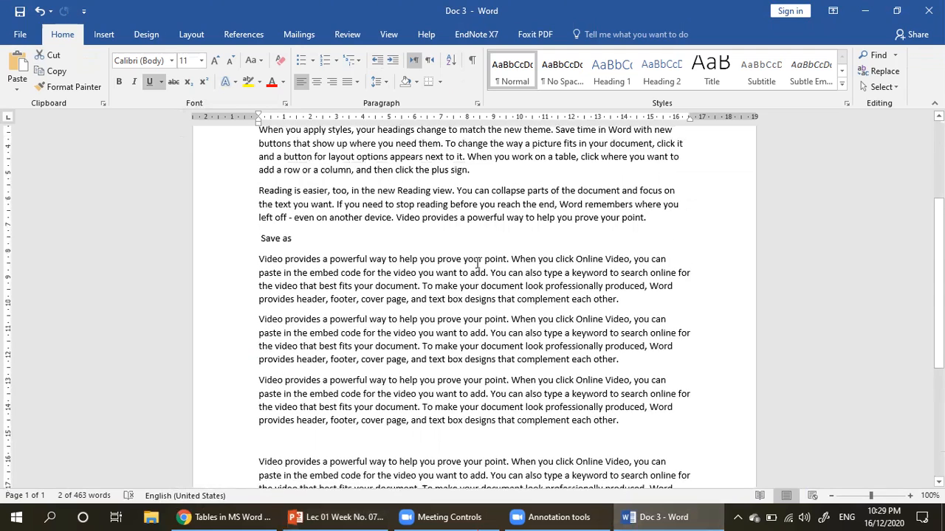